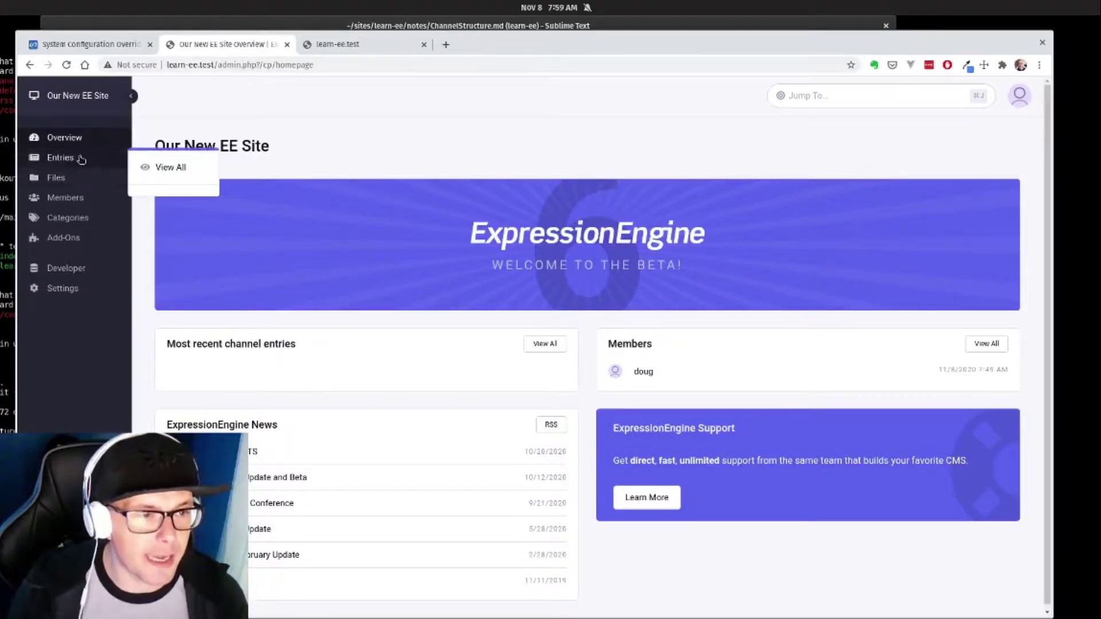
Open the empty Developer > Fields list, then bring the ChannelStructure.md notes to the front.
mouse_move(65, 163)
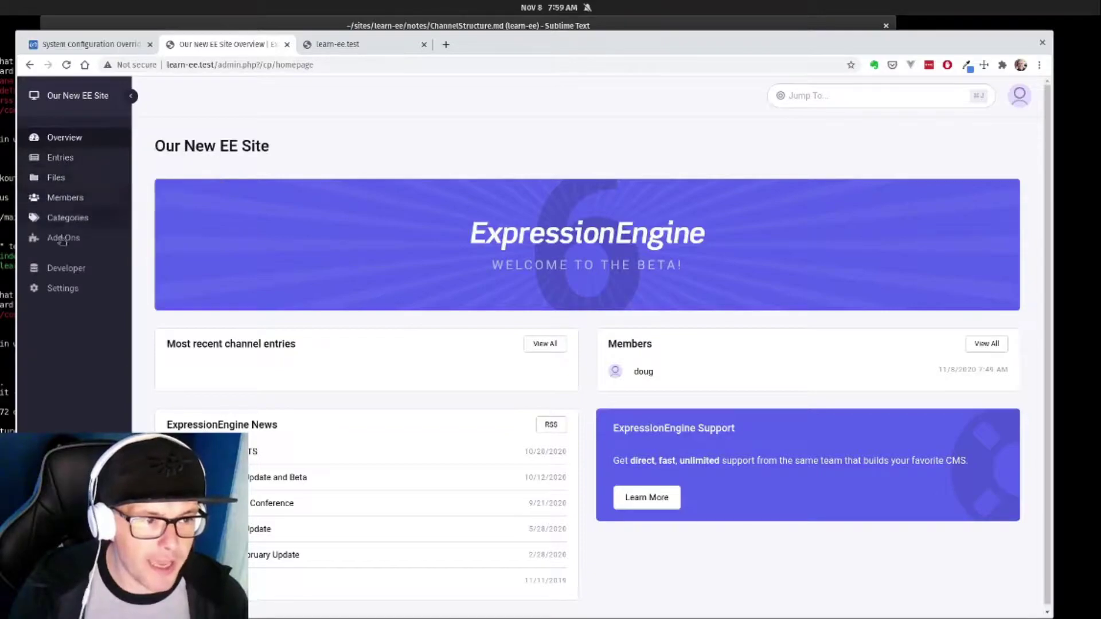
mouse_move(61, 269)
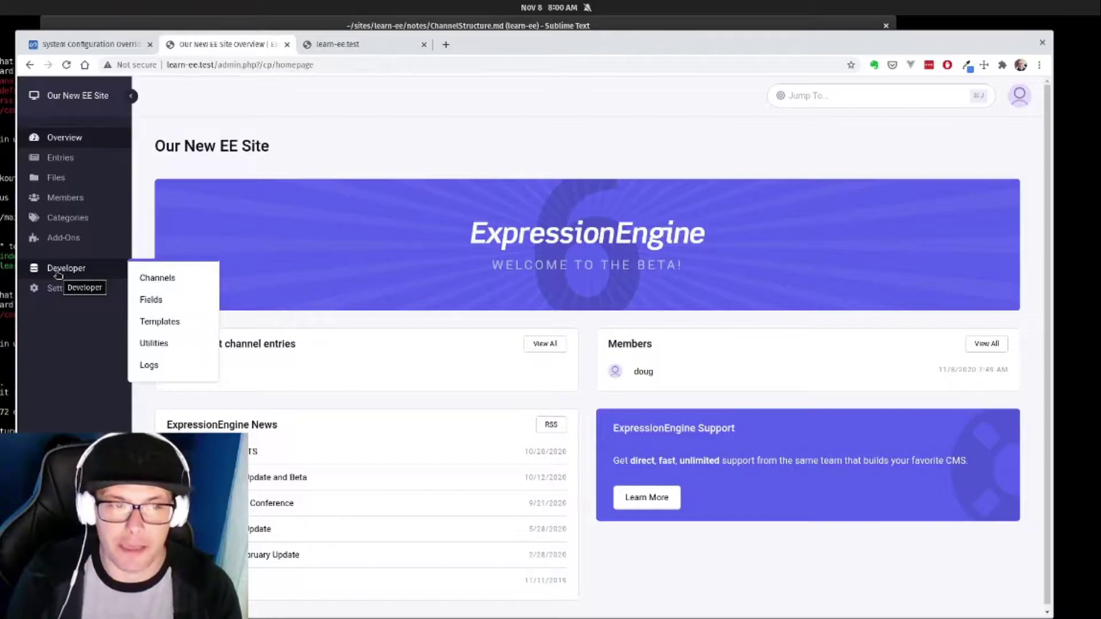
click(151, 301)
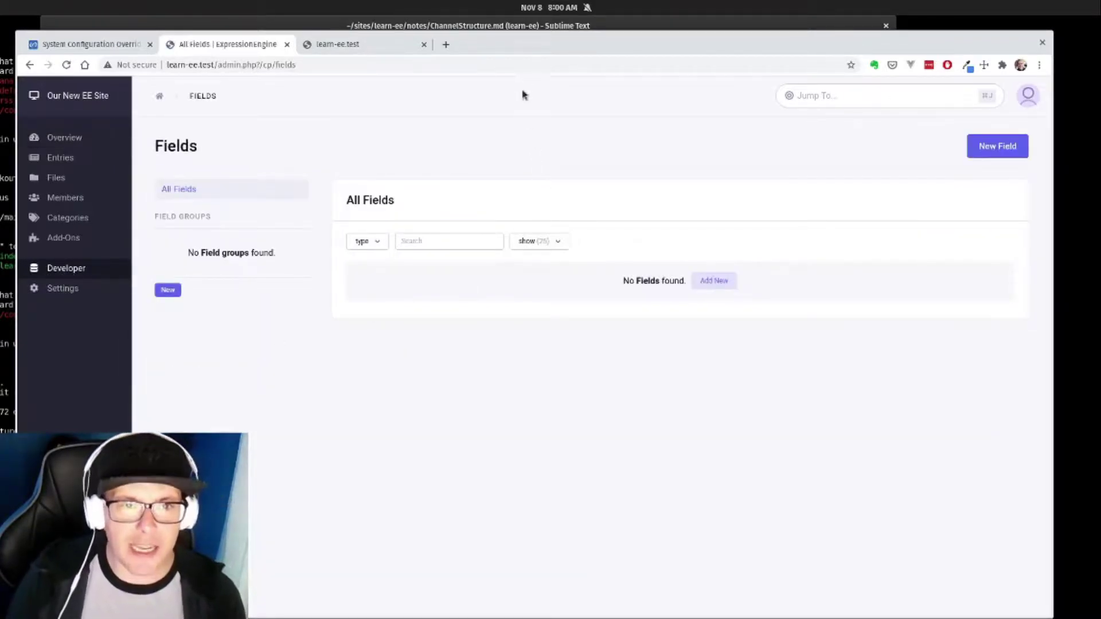
click(505, 25)
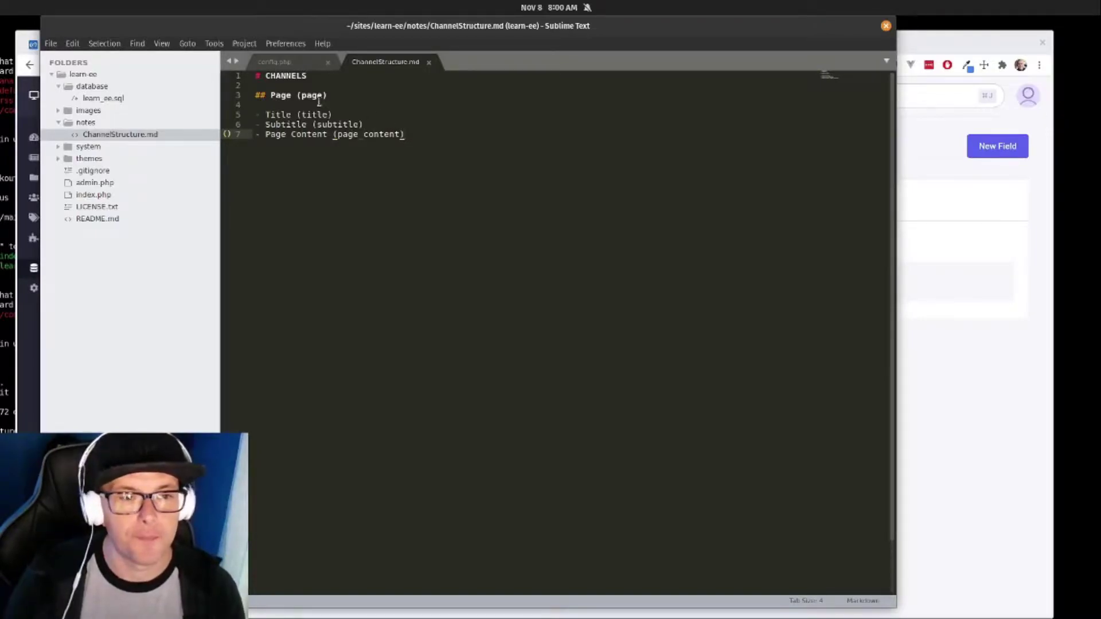
Review the Page (page) heading and its Title, Subtitle and Page Content field lines.
click(292, 95)
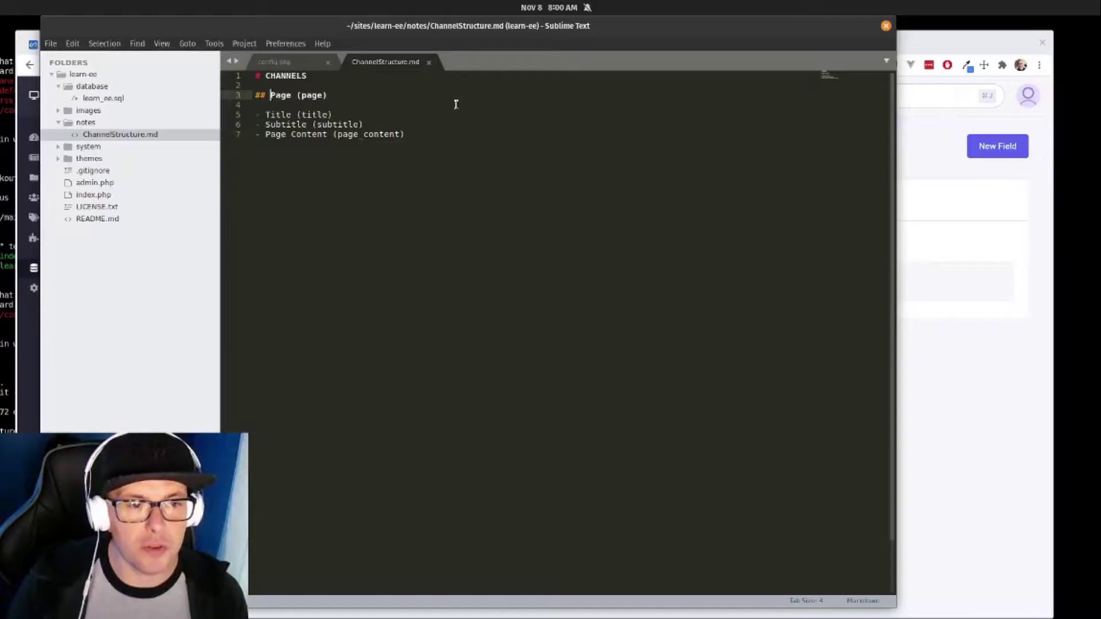
key(ctrl+d)
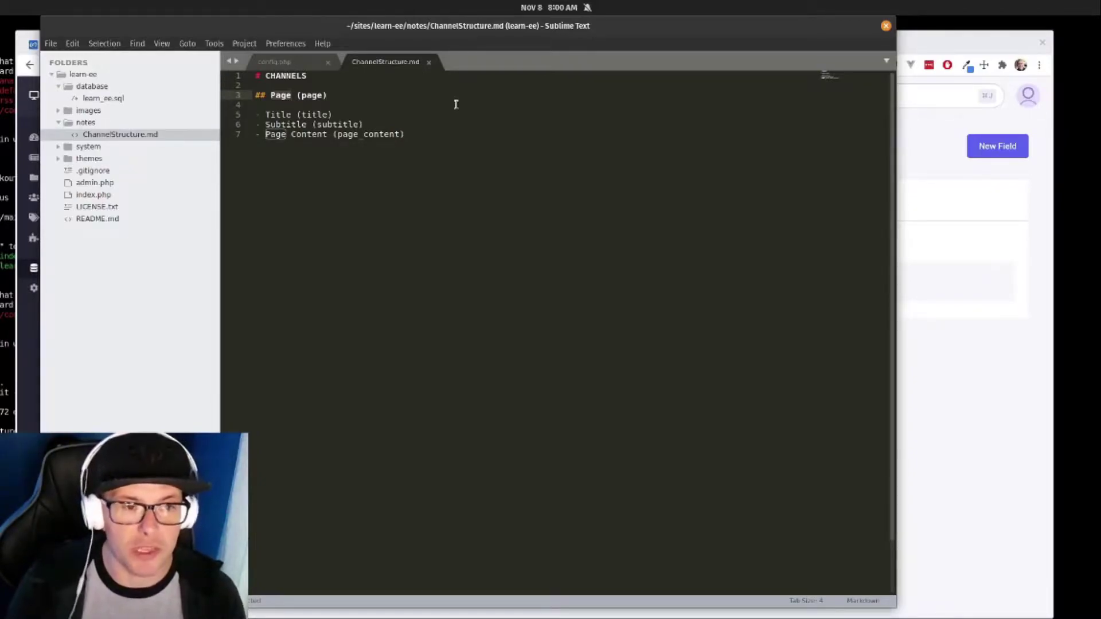
key(Left)
key(ctrl+d)
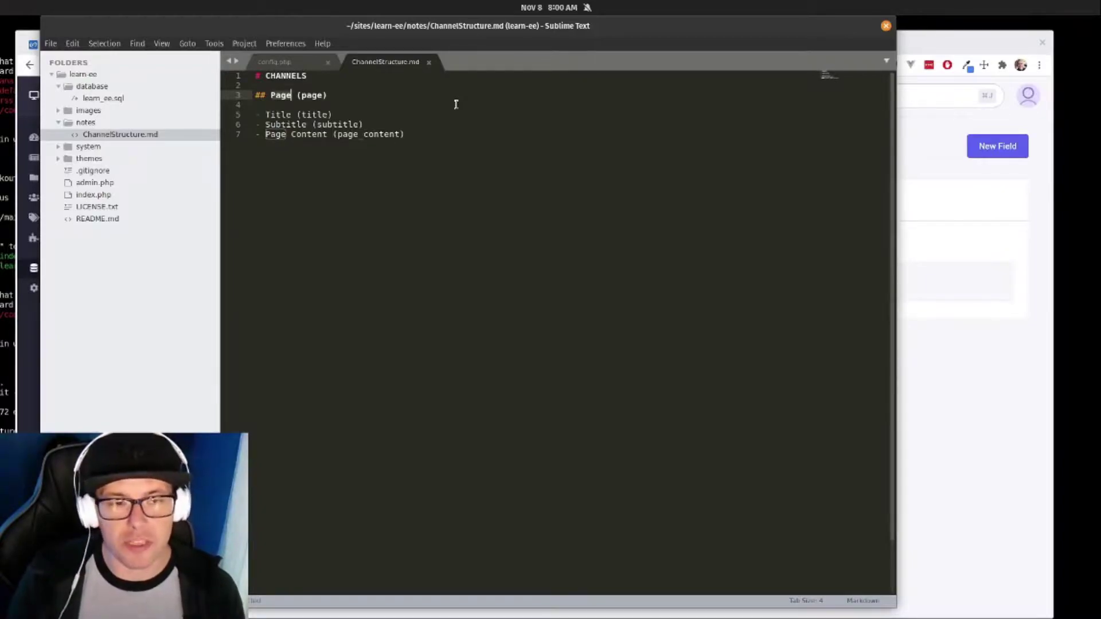
key(Right)
key(Right)
key(Right)
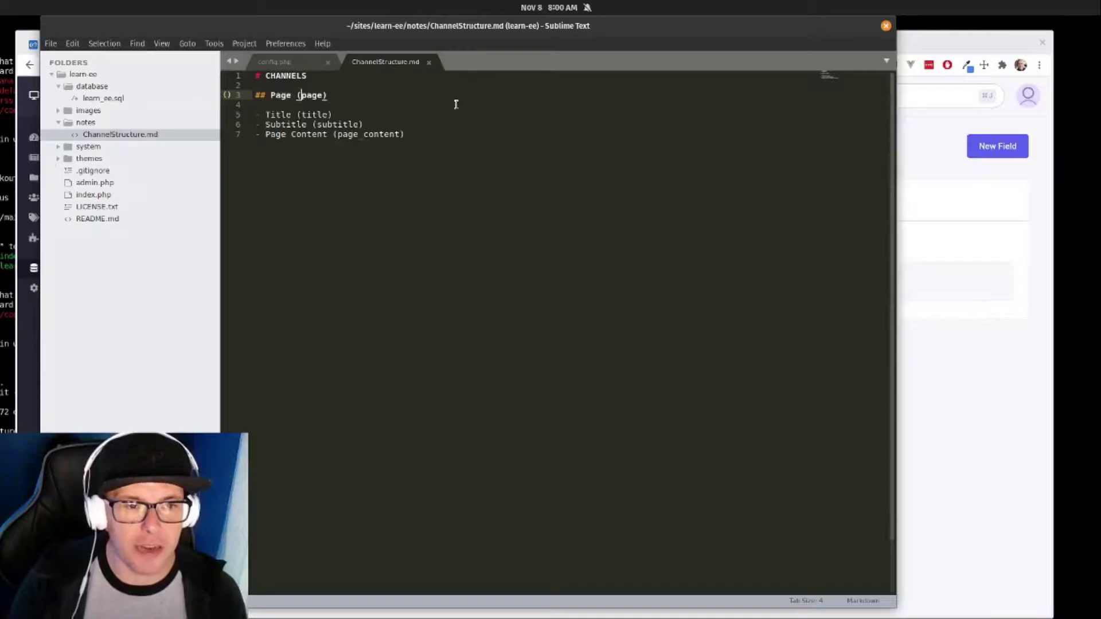
key(ctrl+d)
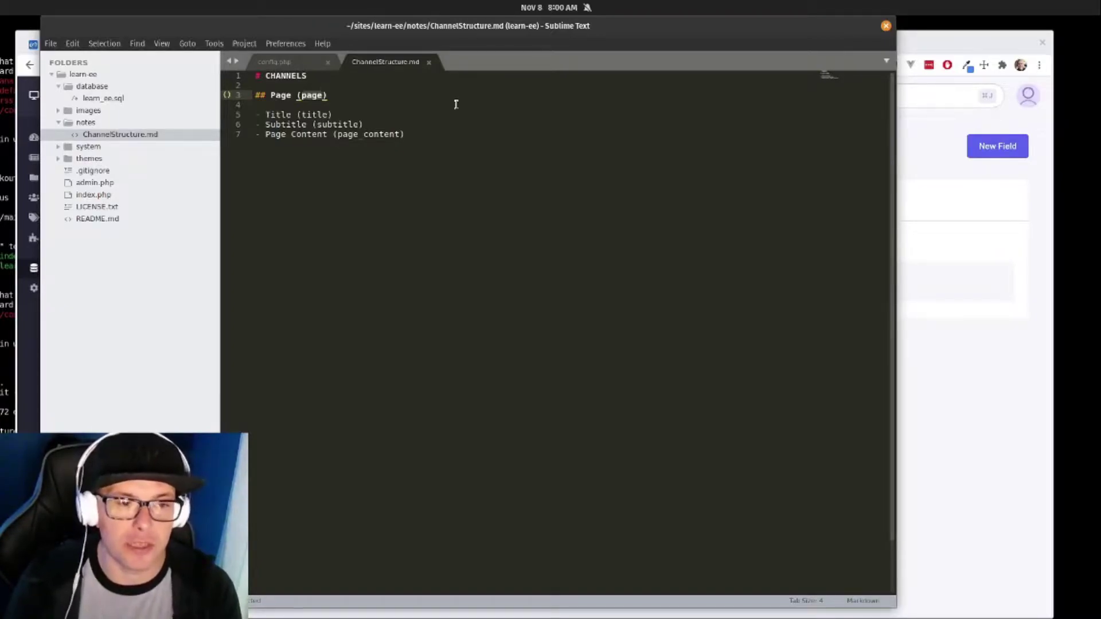
key(Down)
key(Down)
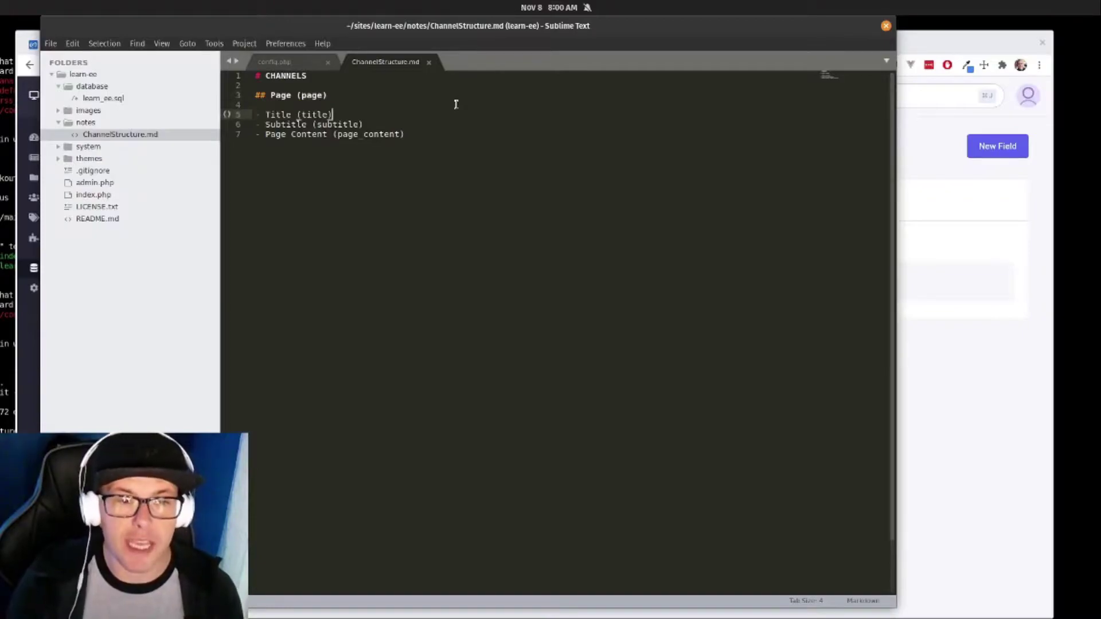
key(Down)
key(Down)
key(Up)
key(Up)
key(Home)
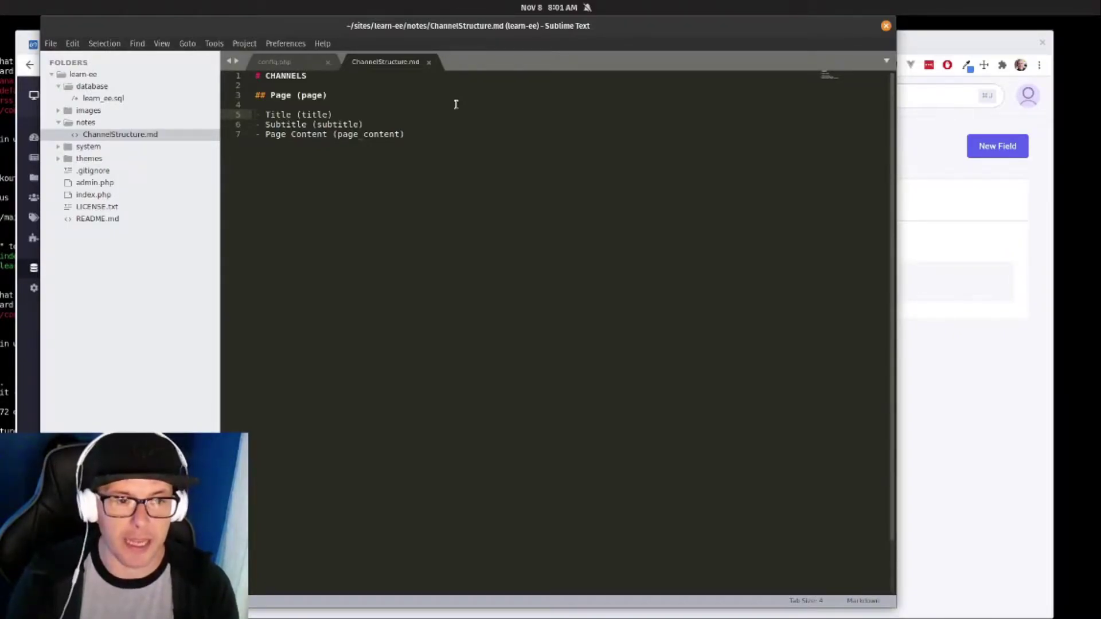
key(Down)
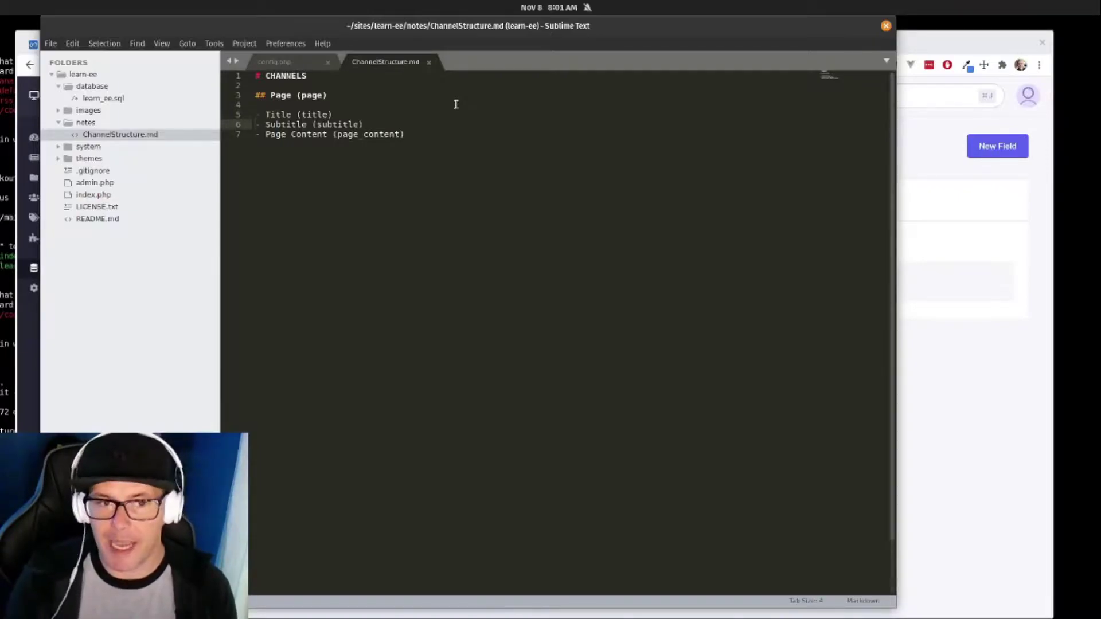
key(Down)
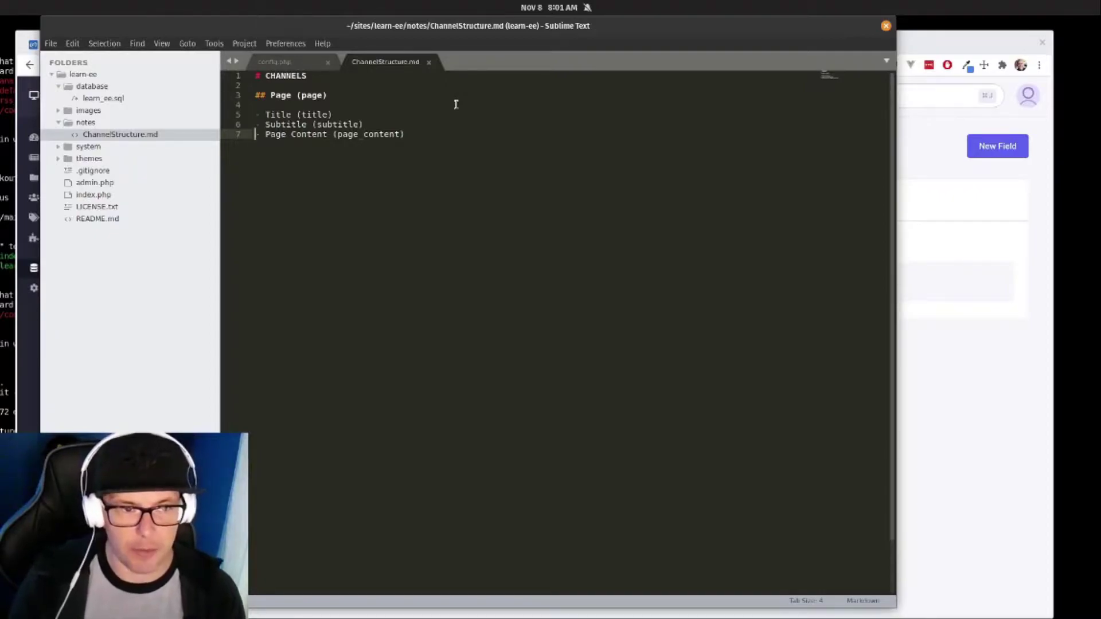
Save ChannelStructure.md, close config.php and shift the editor window slightly left.
click(418, 114)
key(ctrl+s)
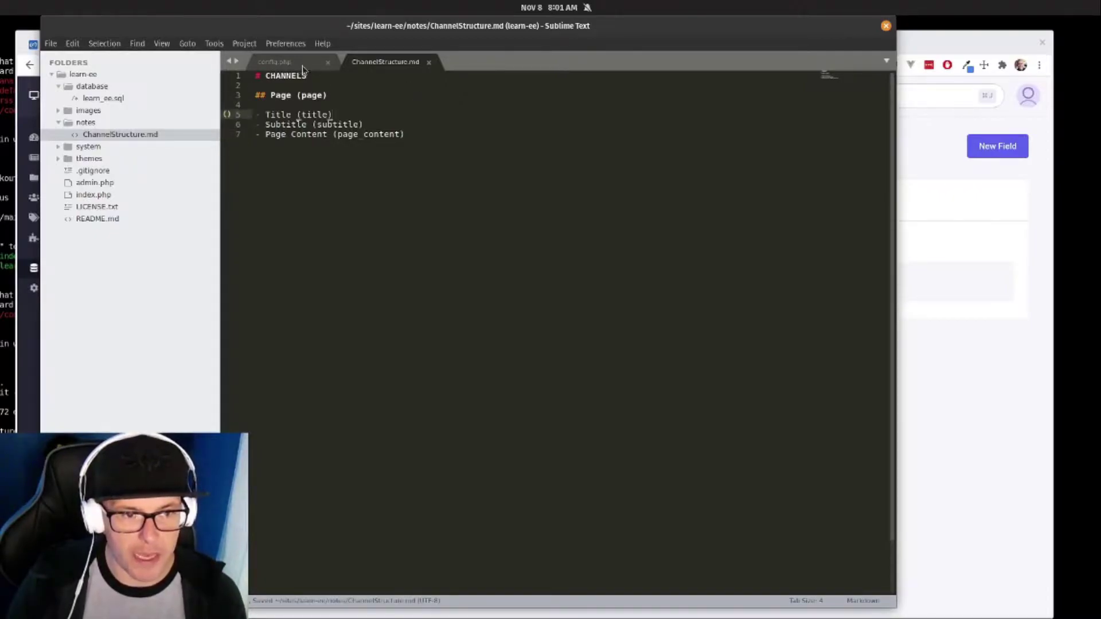
click(327, 62)
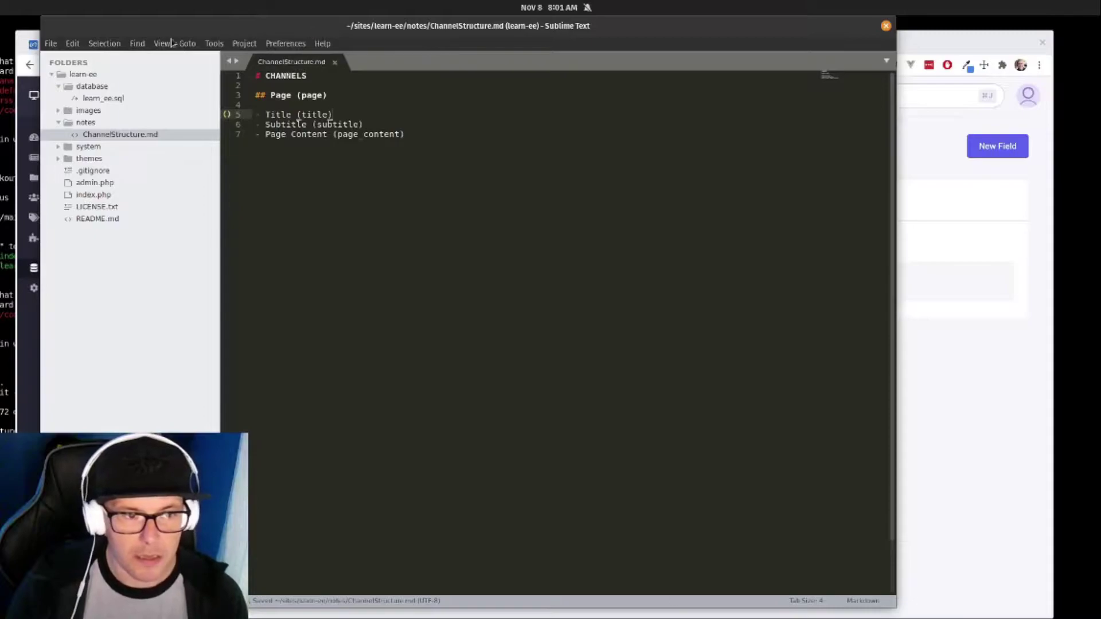
drag(111, 27, 86, 27)
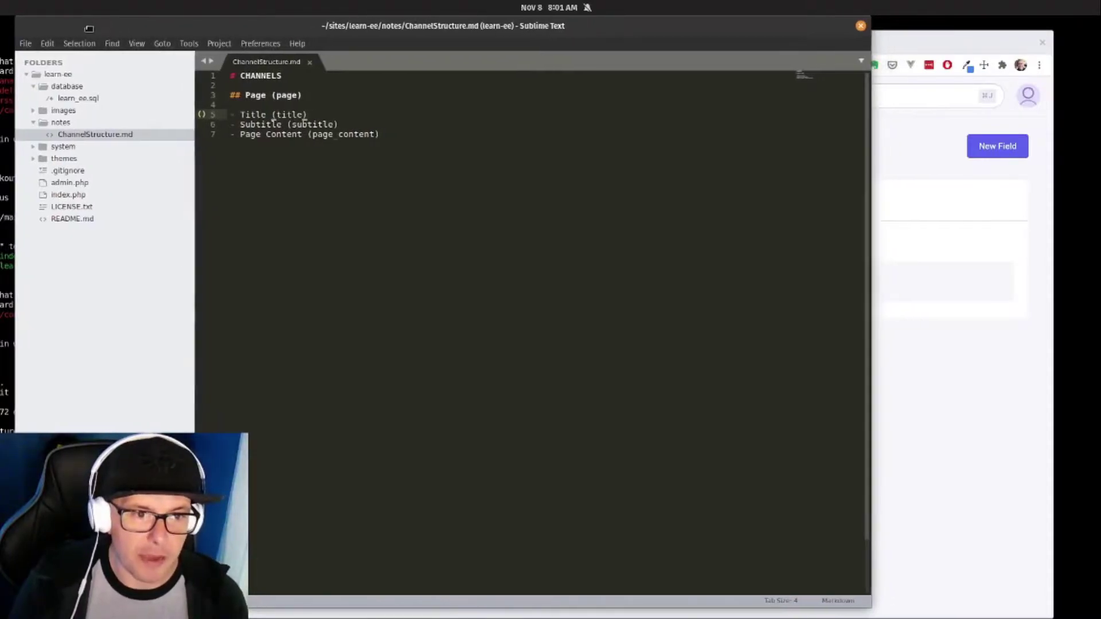
Return to Developer > Fields and start a new field group named 'Page Group'.
click(951, 252)
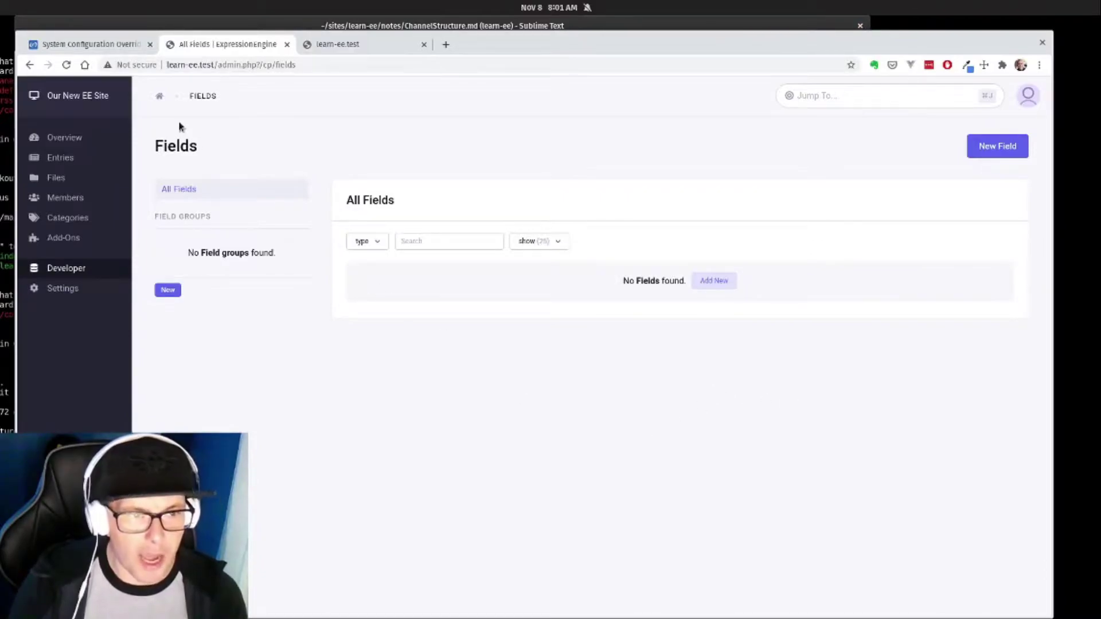
mouse_move(57, 267)
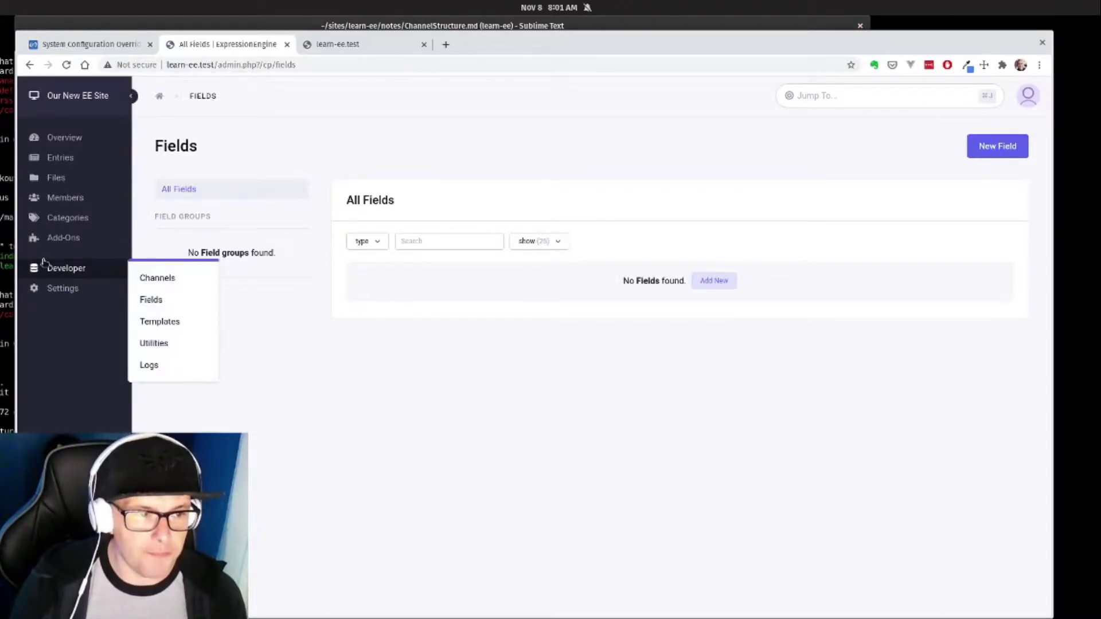
click(152, 300)
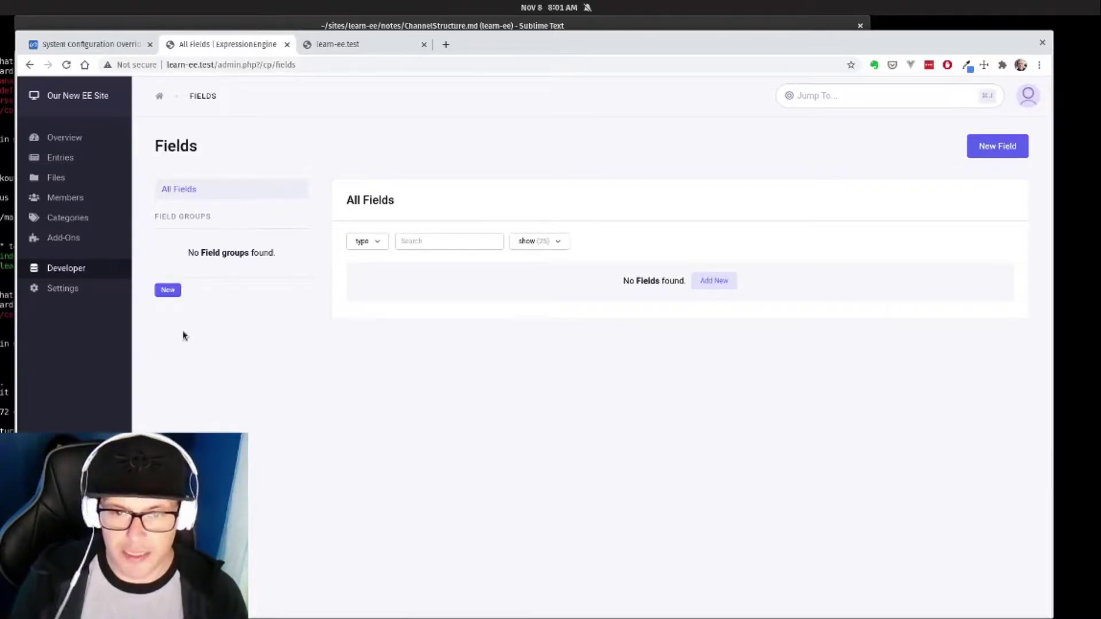
click(167, 288)
click(384, 268)
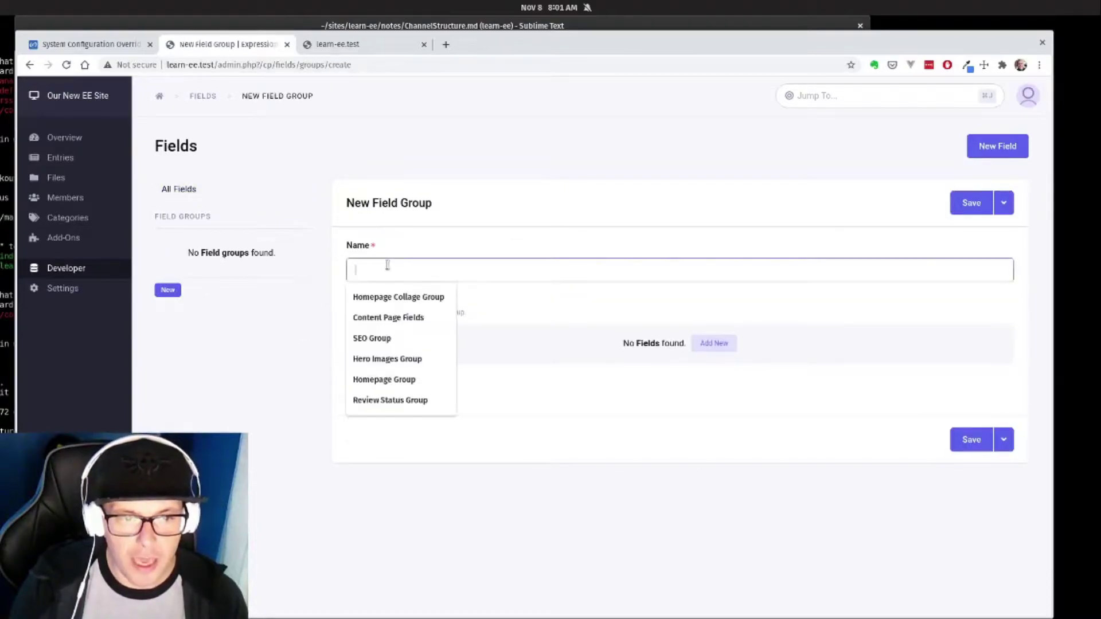
text(Page )
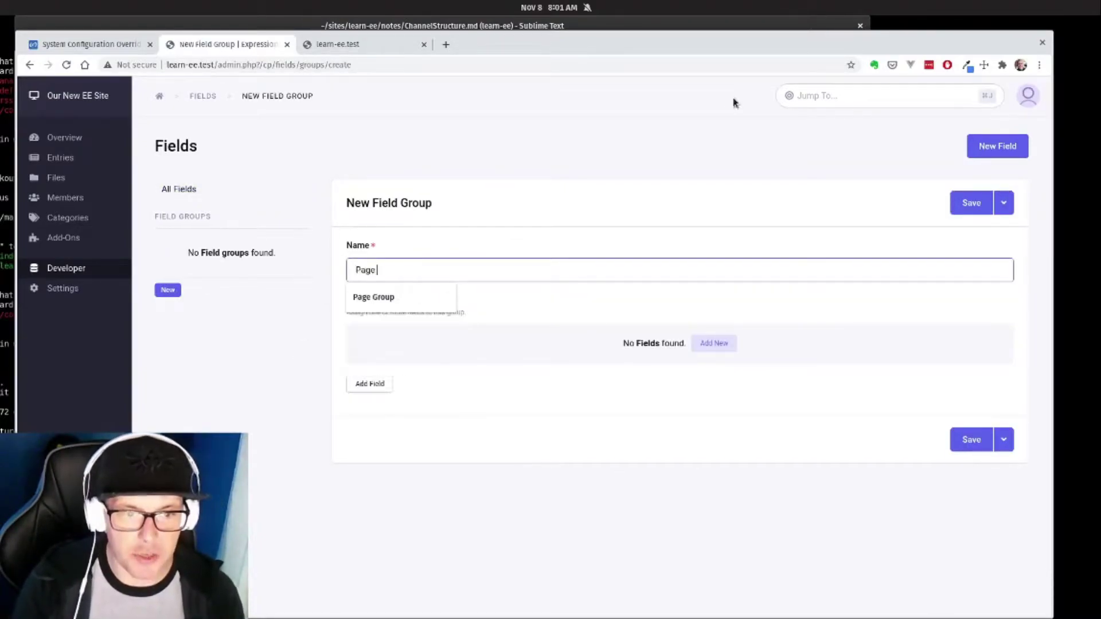
text(Group)
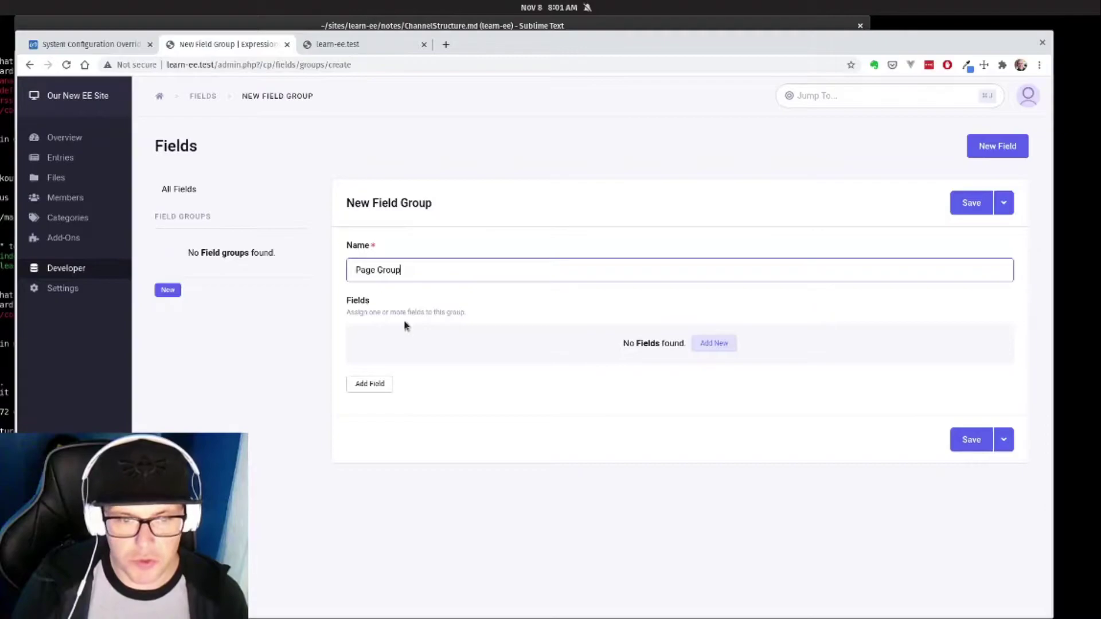
Add a new Text Input field named 'Subtitle' with short name subtitle.
click(715, 344)
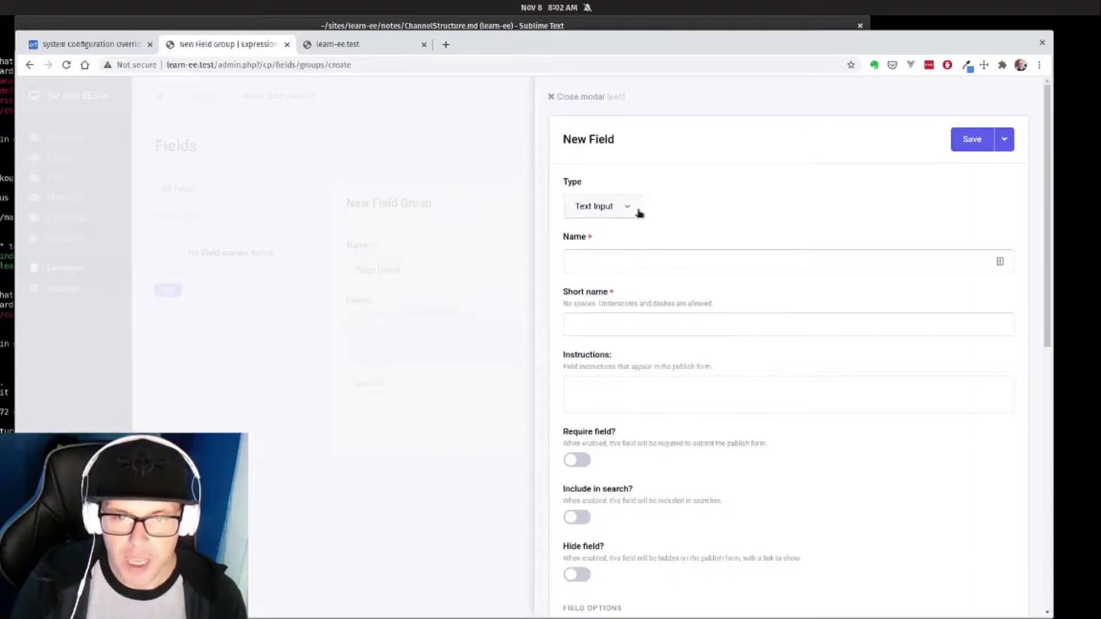
click(636, 213)
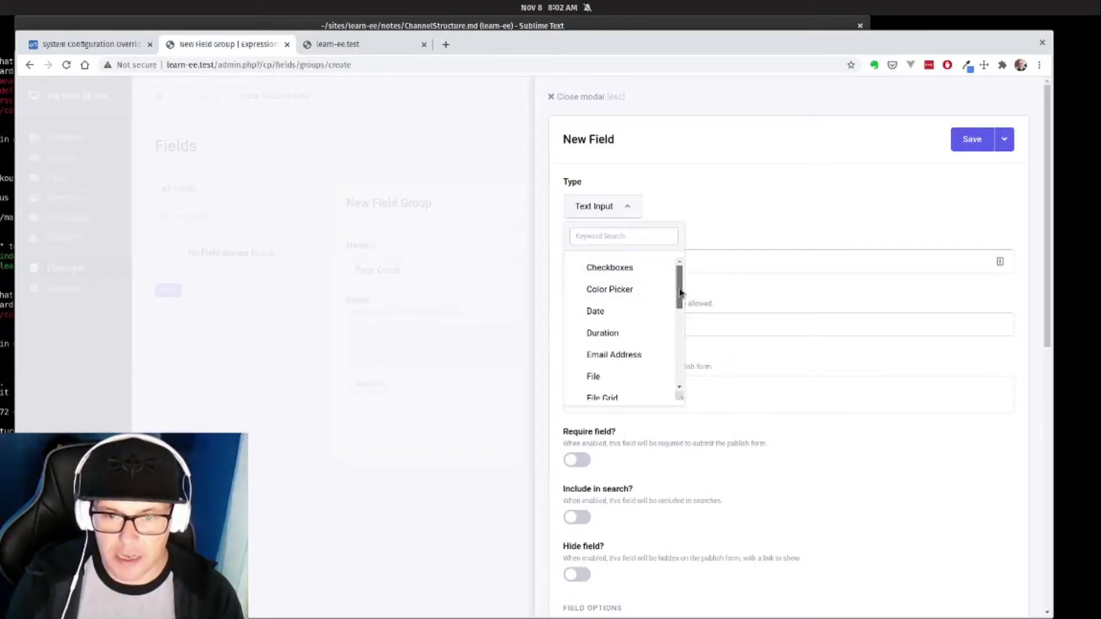
drag(679, 288, 675, 375)
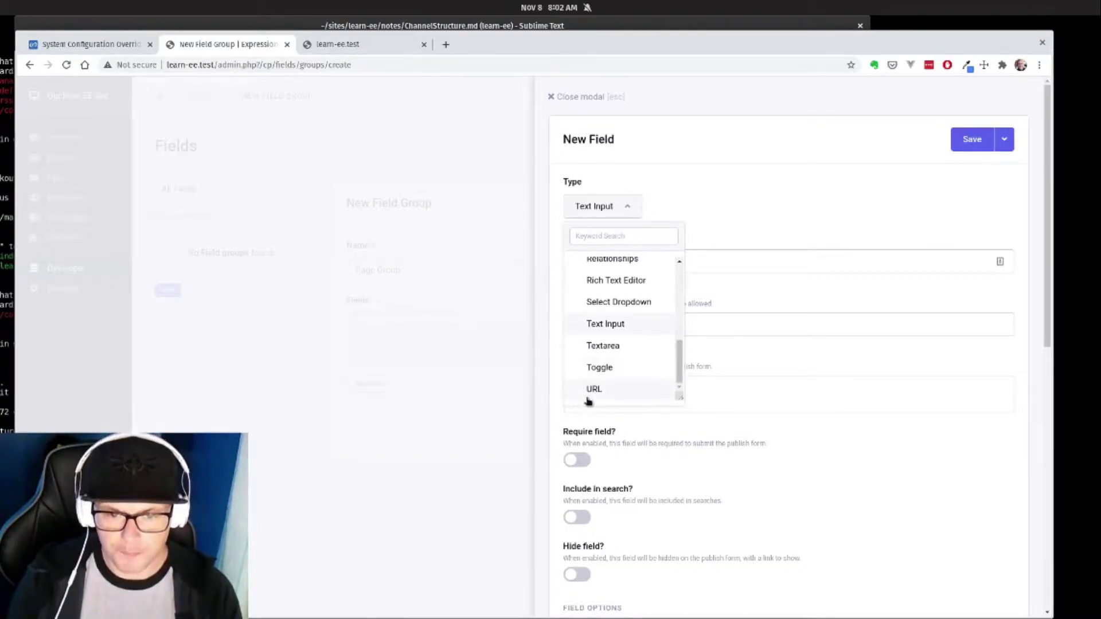
drag(679, 362, 680, 261)
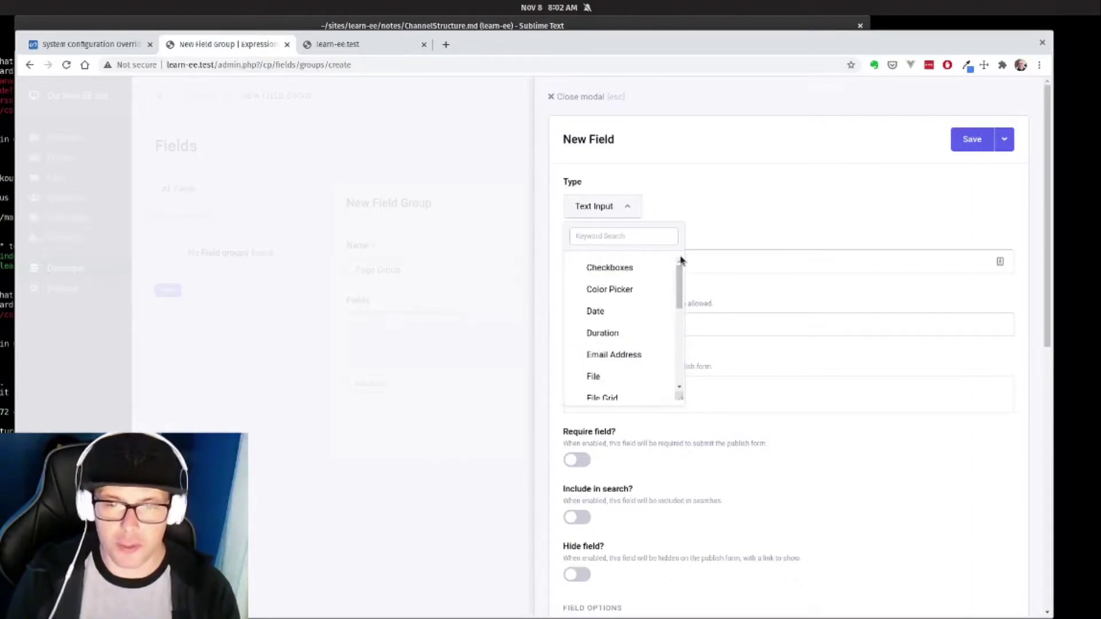
click(633, 210)
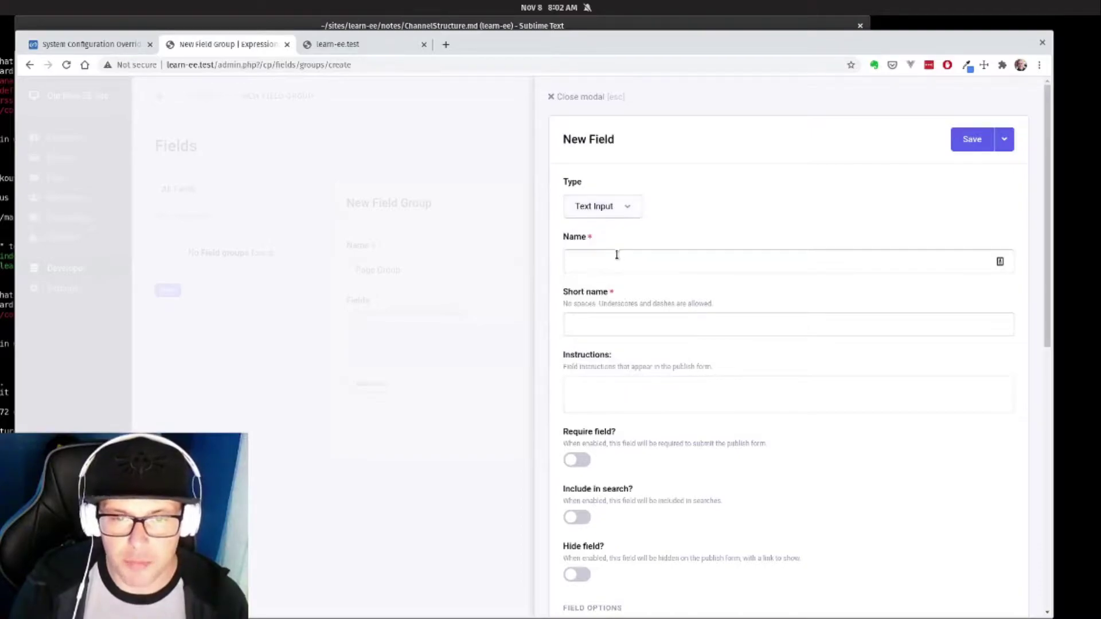
click(616, 255)
text(Subtitle)
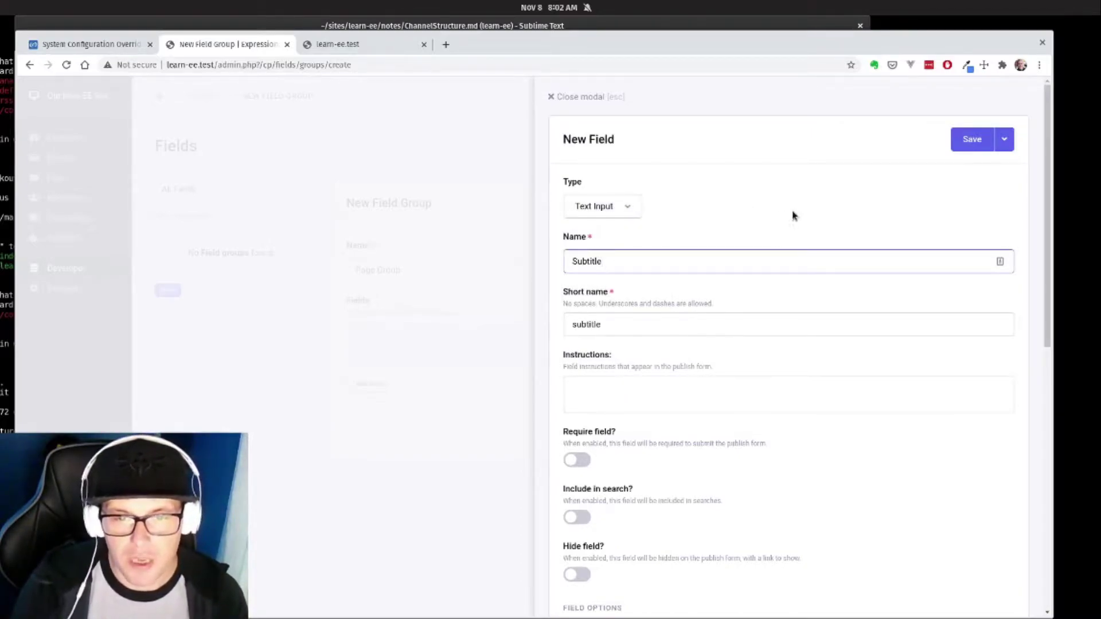
key(Tab)
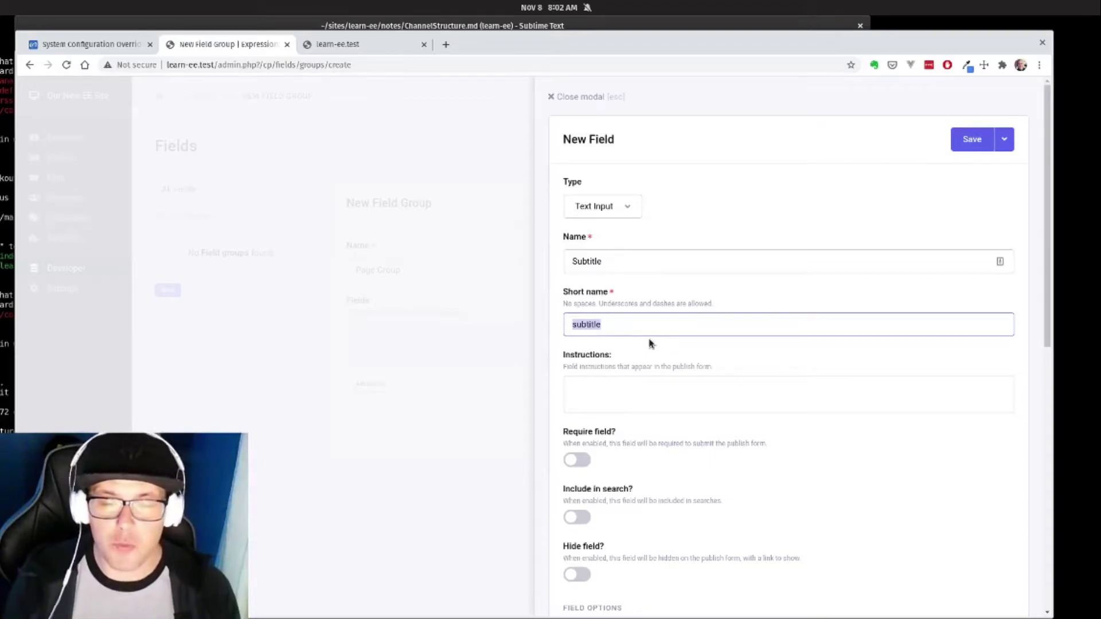
Turn on Include in search for Subtitle and reveal the Save & New option.
scroll(665, 339, down, 1)
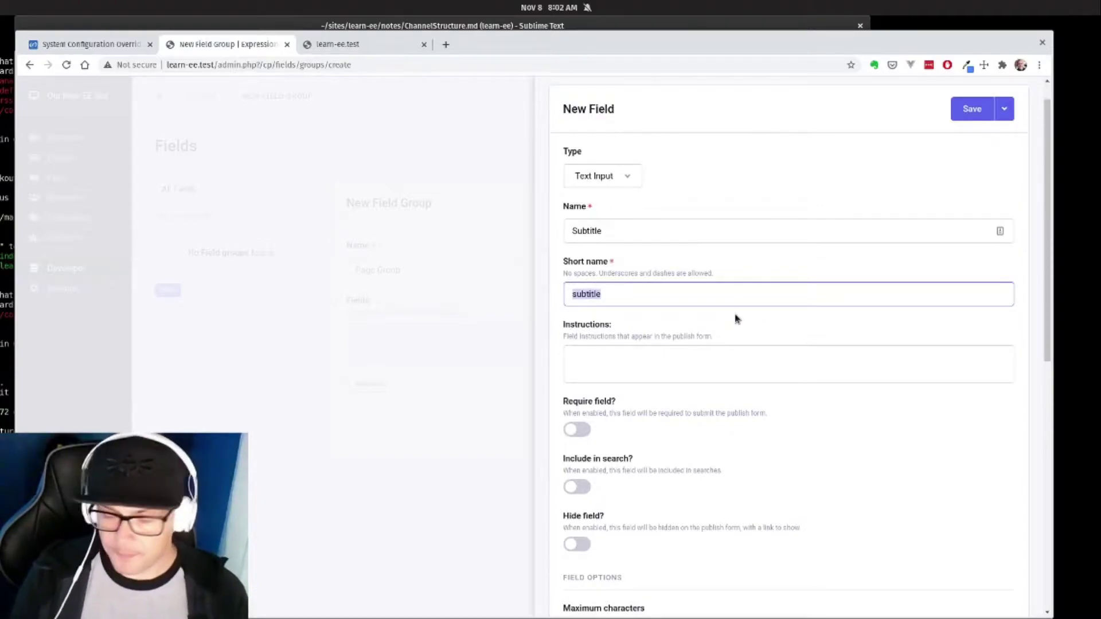
scroll(737, 318, down, 2)
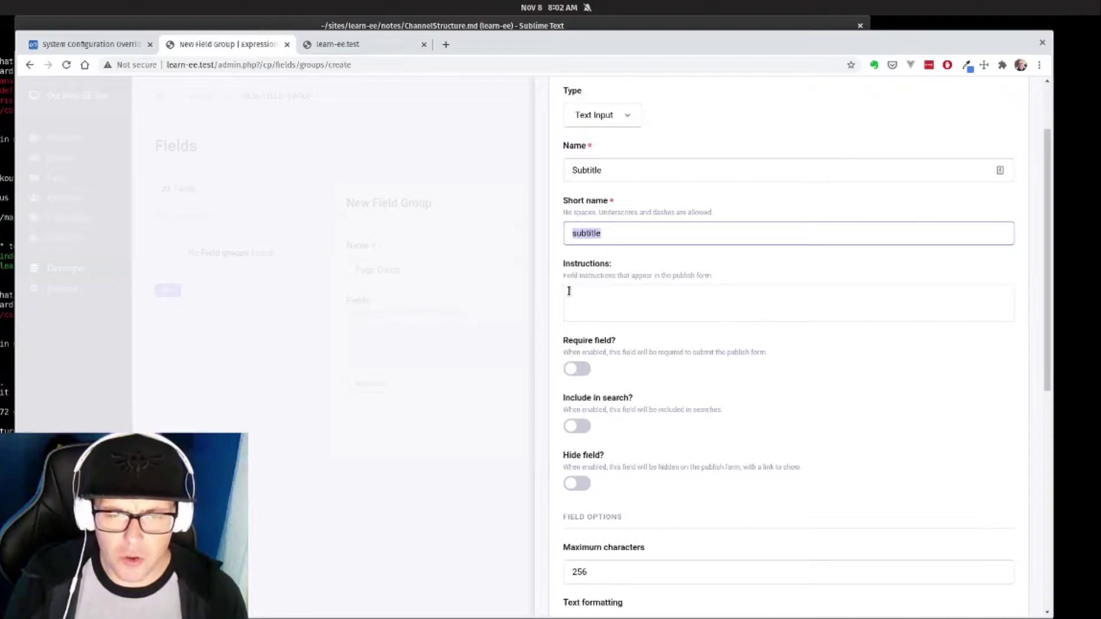
scroll(566, 344, down, 1)
scroll(567, 344, down, 5)
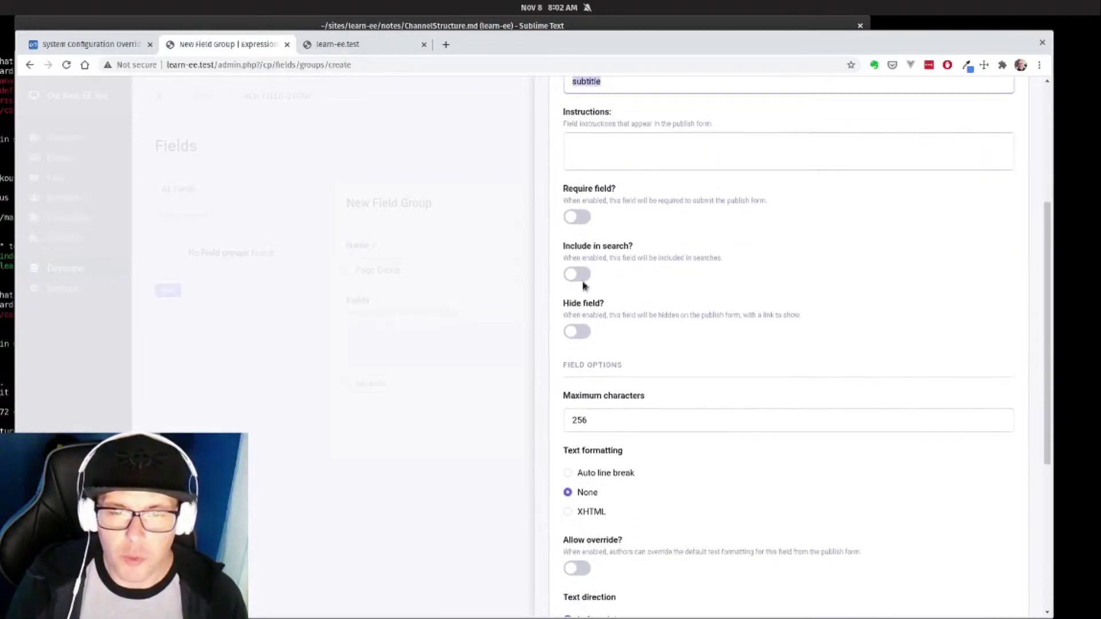
click(588, 274)
scroll(637, 280, down, 3)
scroll(638, 281, down, 6)
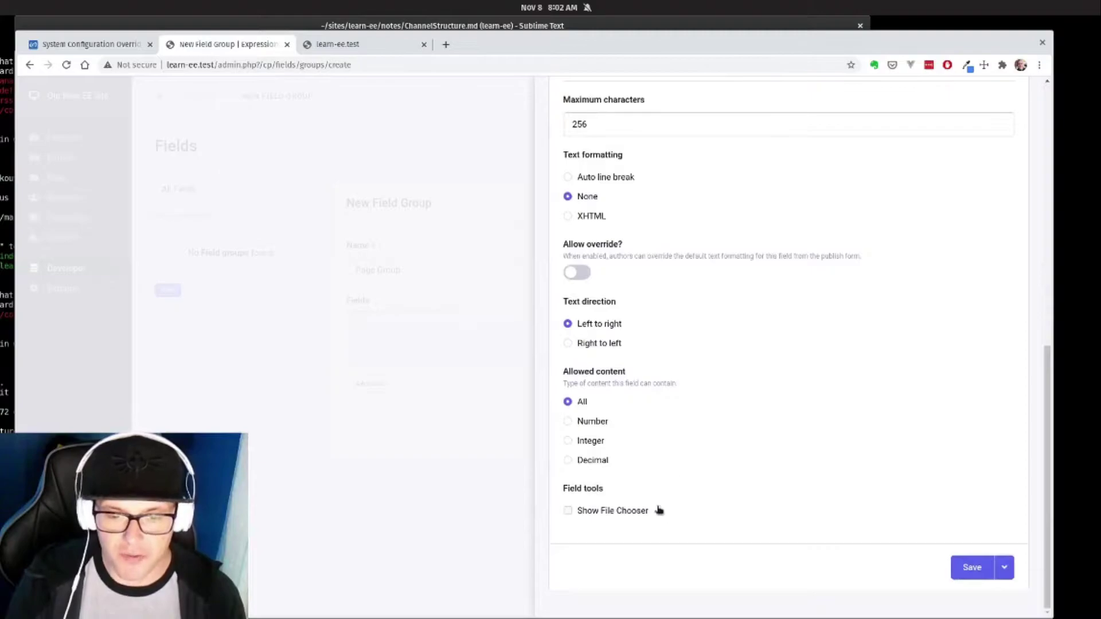
scroll(679, 487, up, 11)
scroll(682, 486, up, 3)
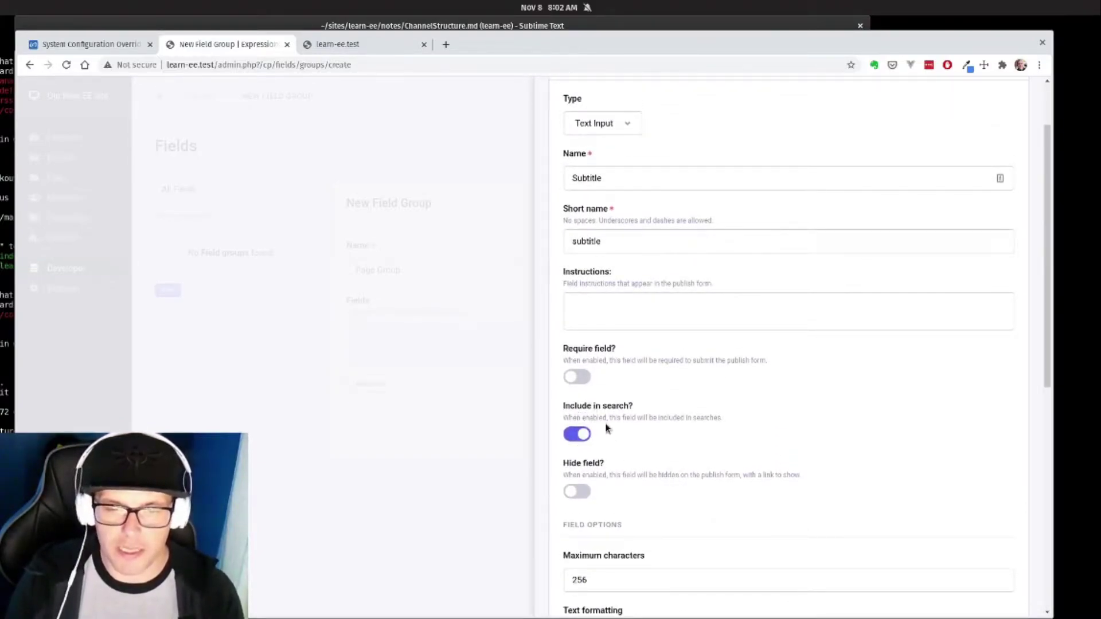
scroll(609, 429, up, 3)
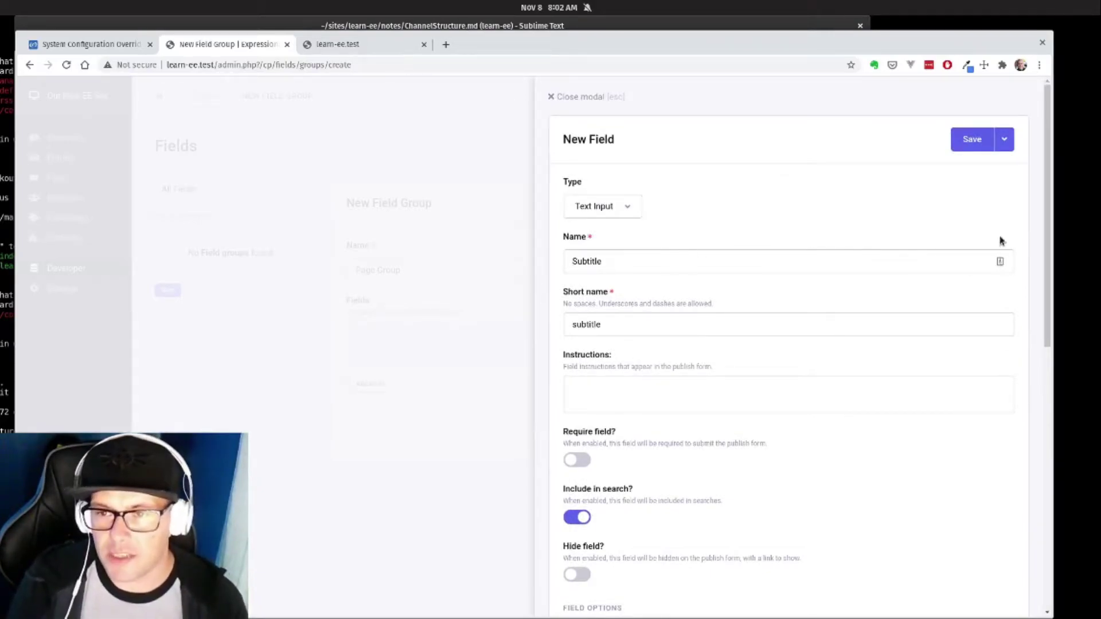
click(1005, 141)
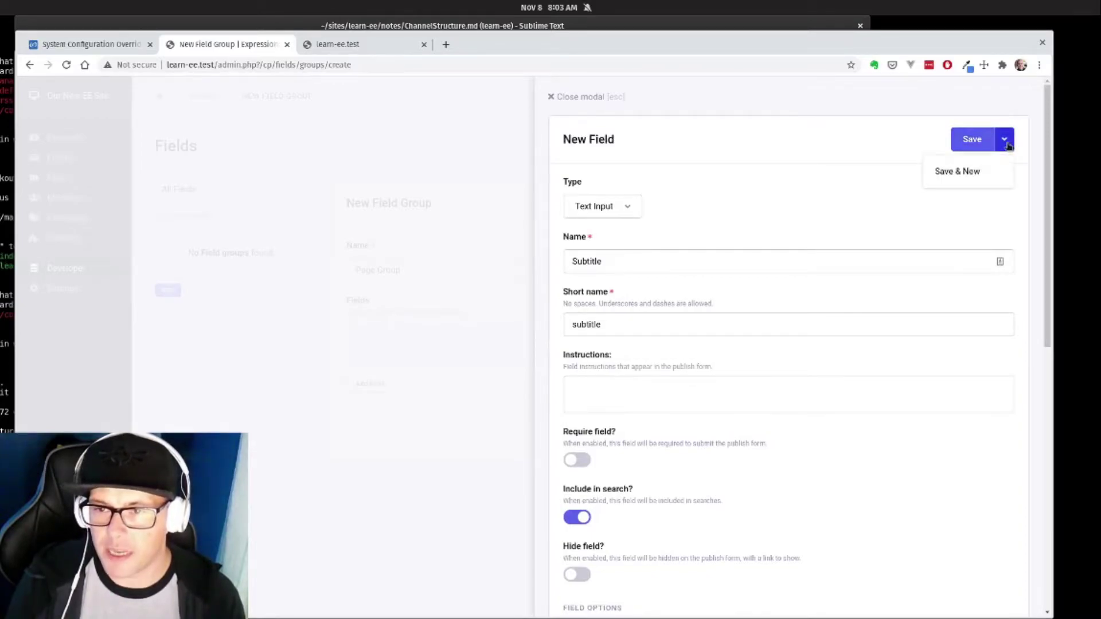
Save Subtitle and start a Rich Text Editor field named 'Page Content'.
click(952, 172)
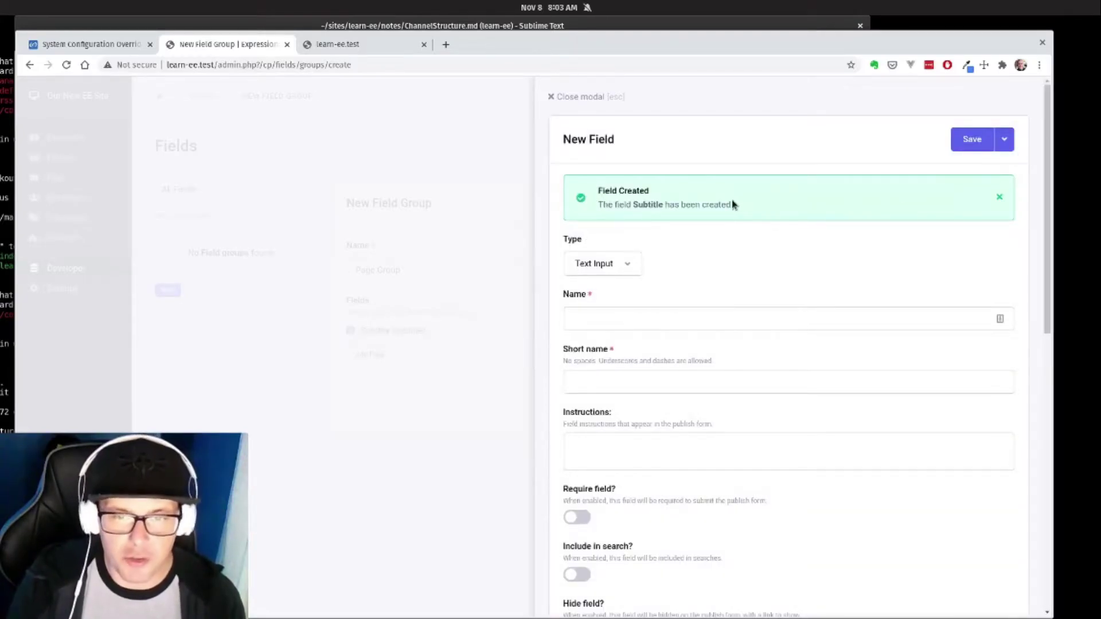
click(628, 267)
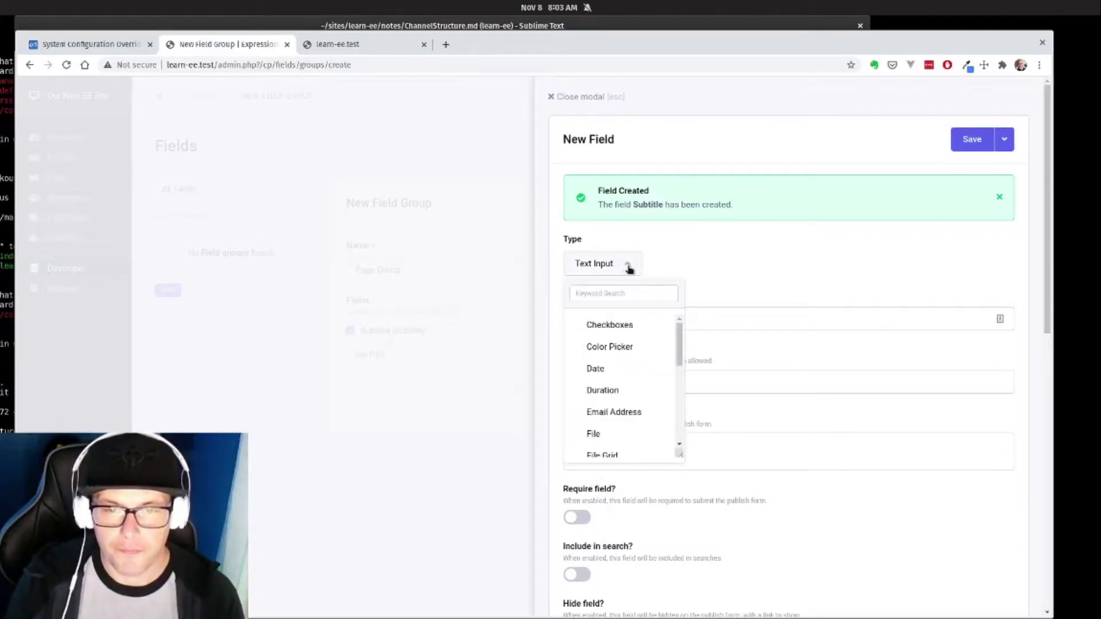
click(626, 298)
text(rich)
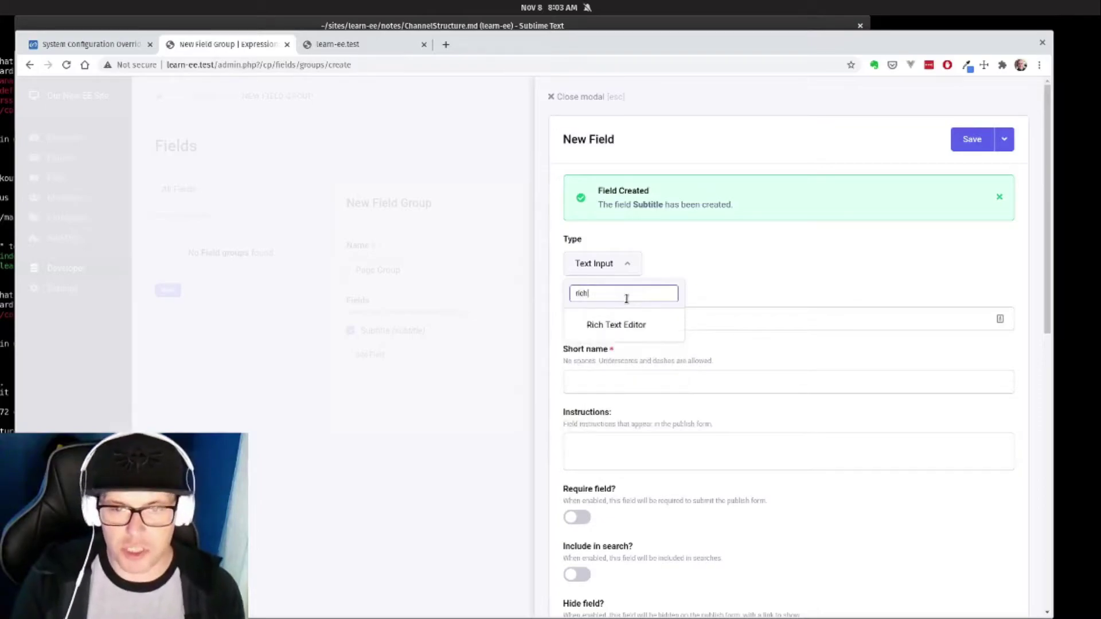
click(612, 325)
click(608, 321)
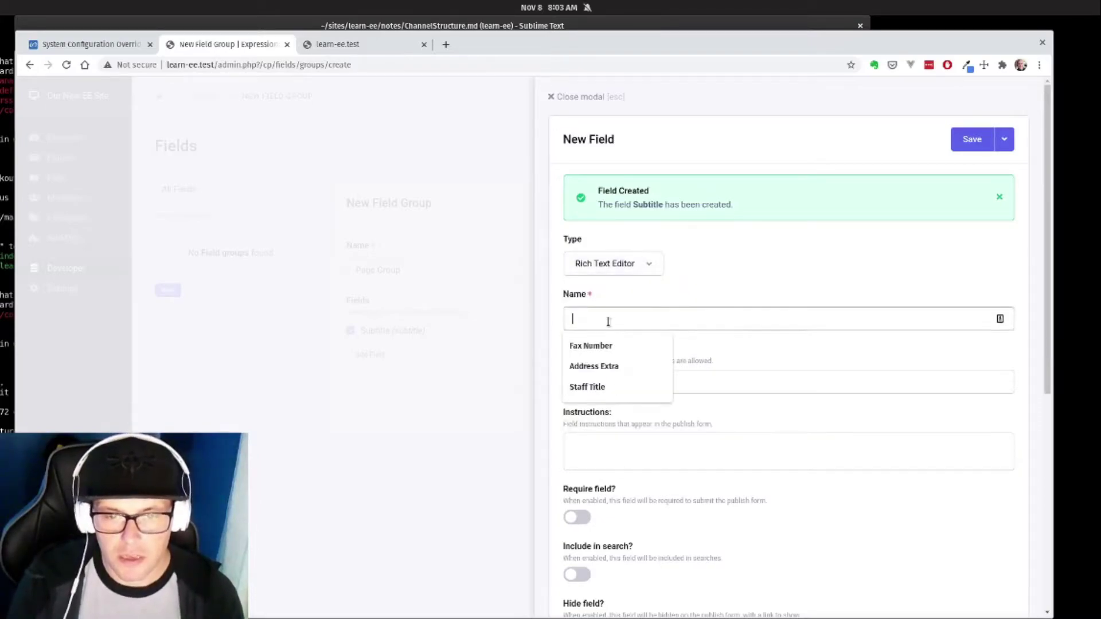
text(Page CV)
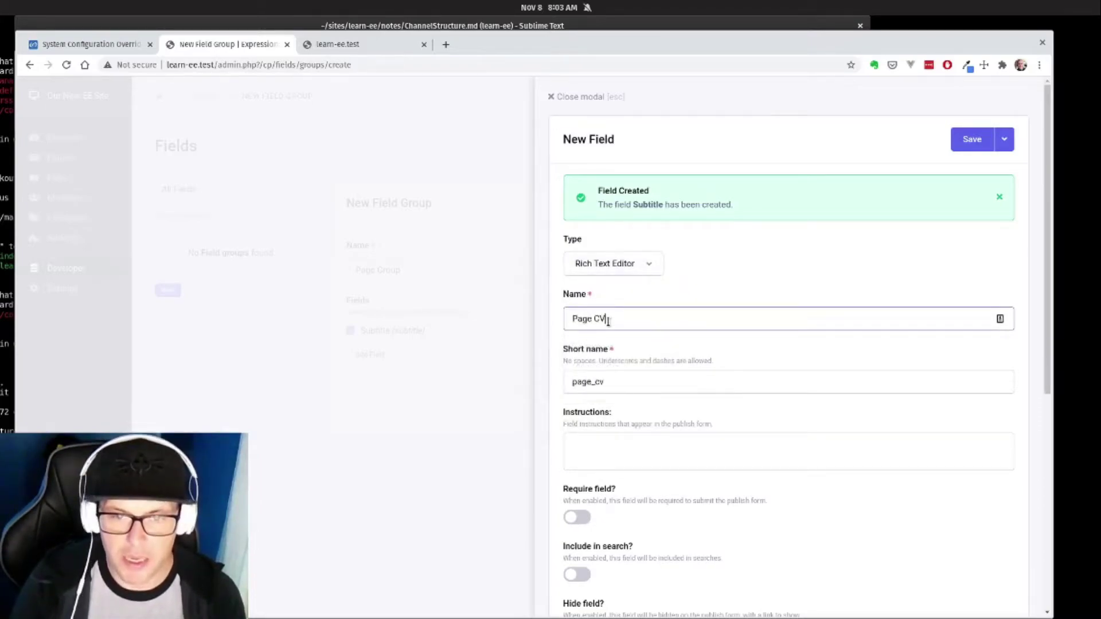
key(BackSpace)
text(ontent)
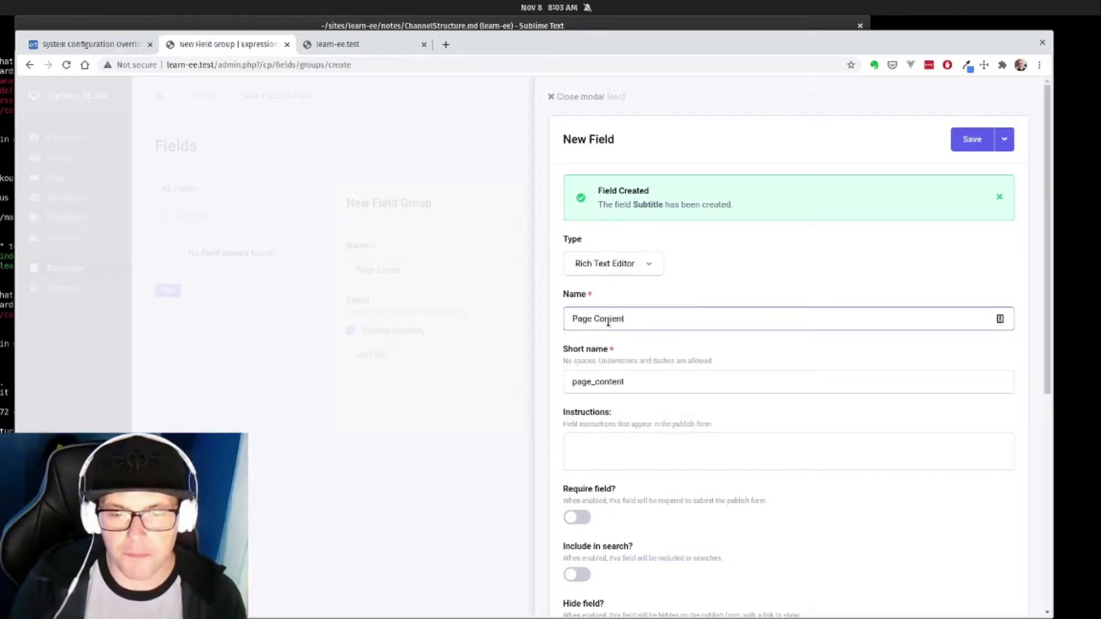
Make Page Content required, save it, and save the Page Group field group.
scroll(580, 267, down, 3)
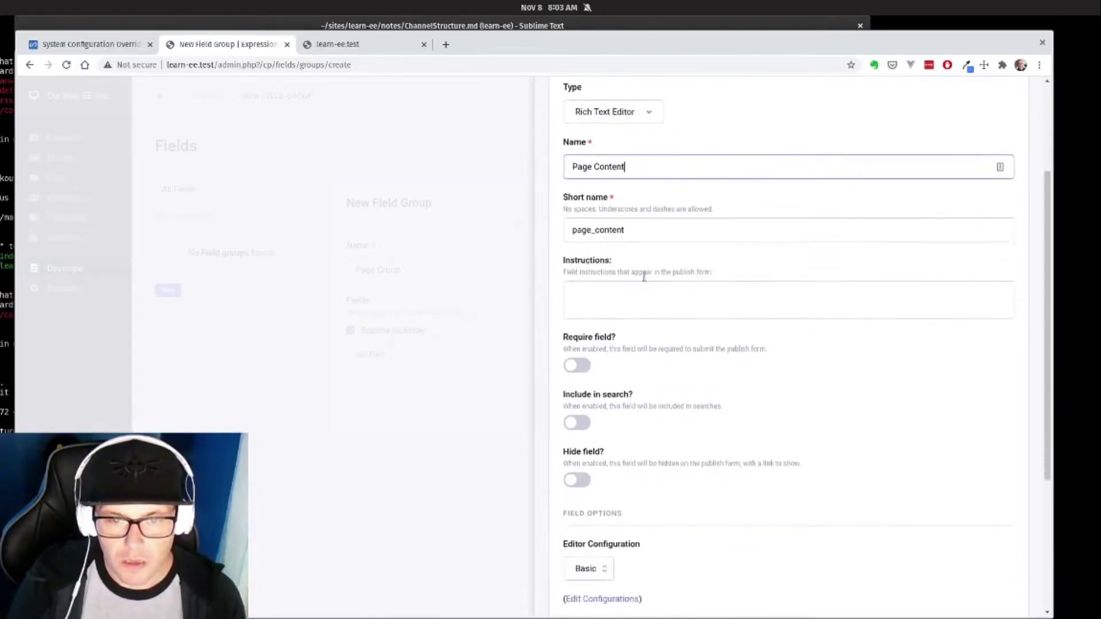
click(568, 365)
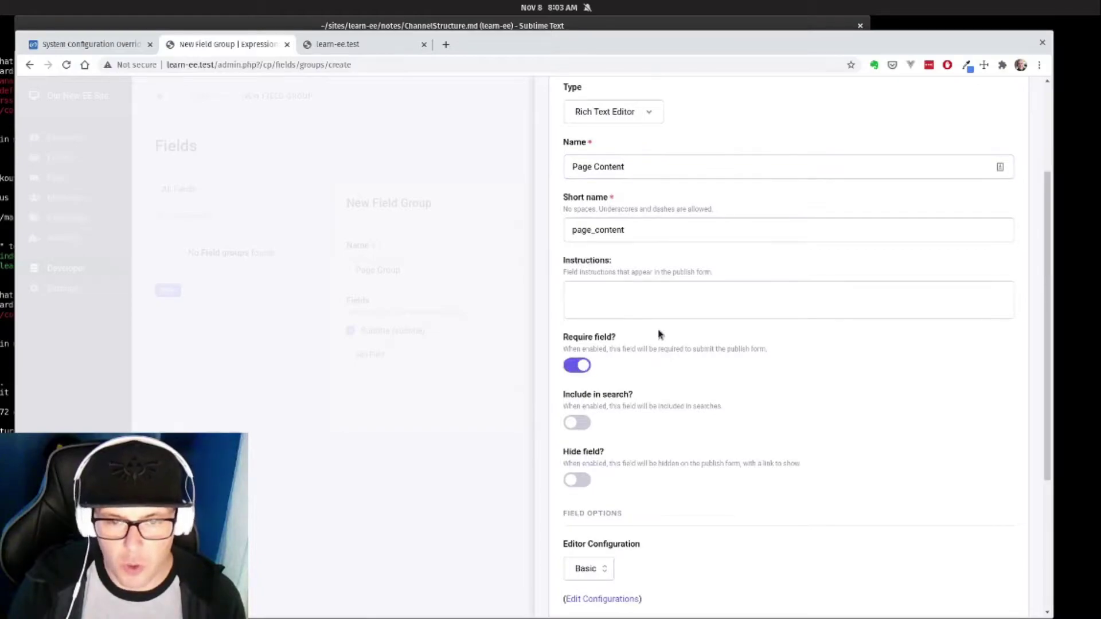
scroll(658, 334, down, 3)
scroll(660, 334, up, 2)
scroll(661, 334, down, 2)
scroll(716, 209, down, 2)
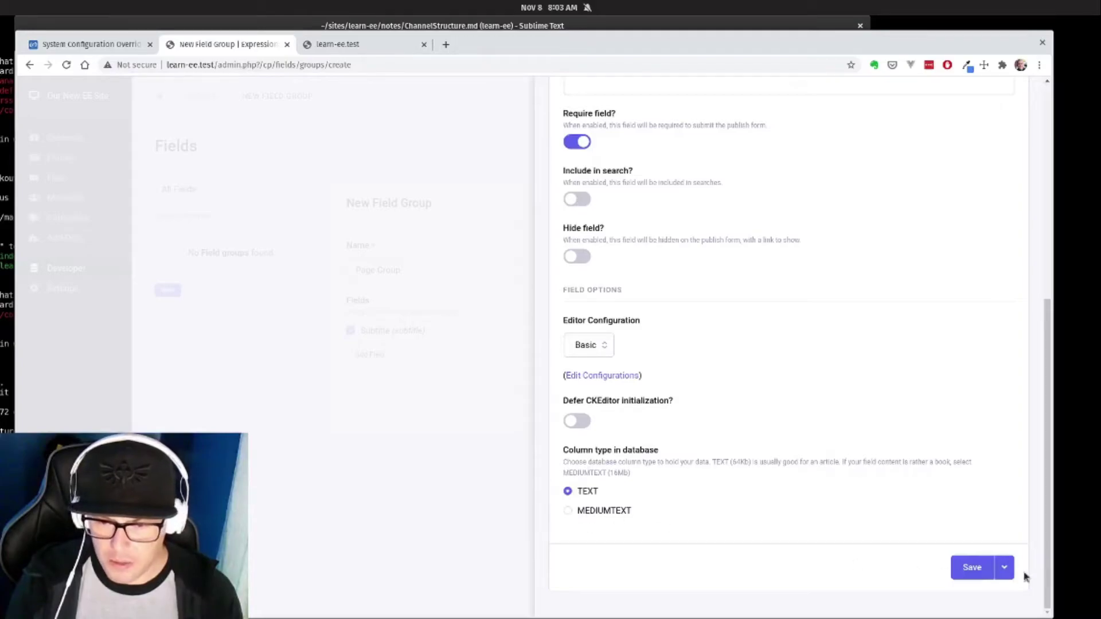
click(967, 569)
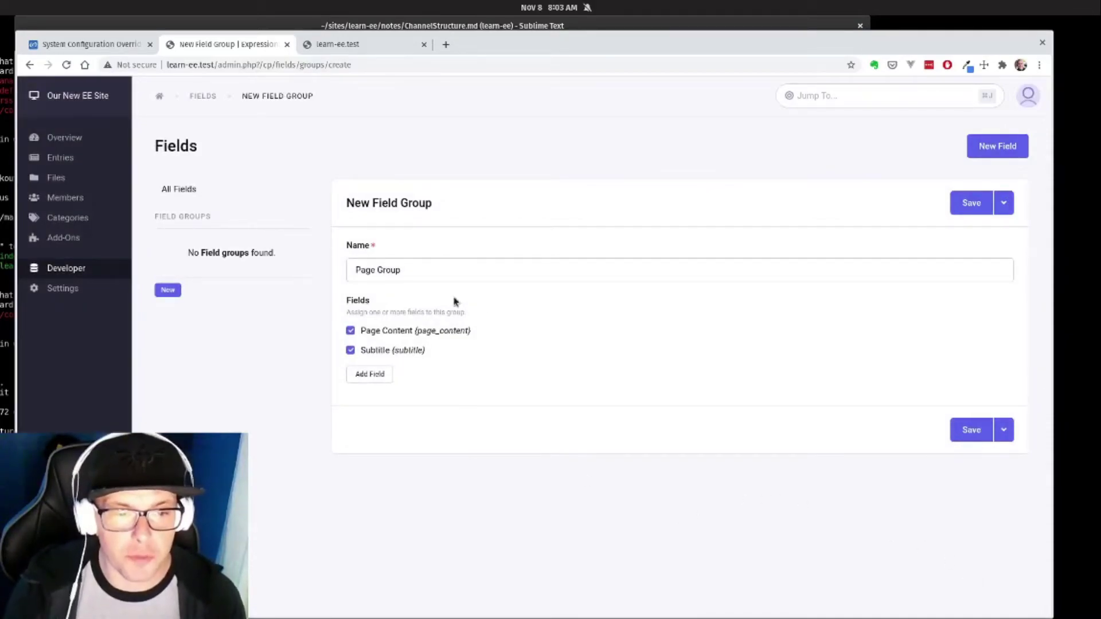
click(971, 197)
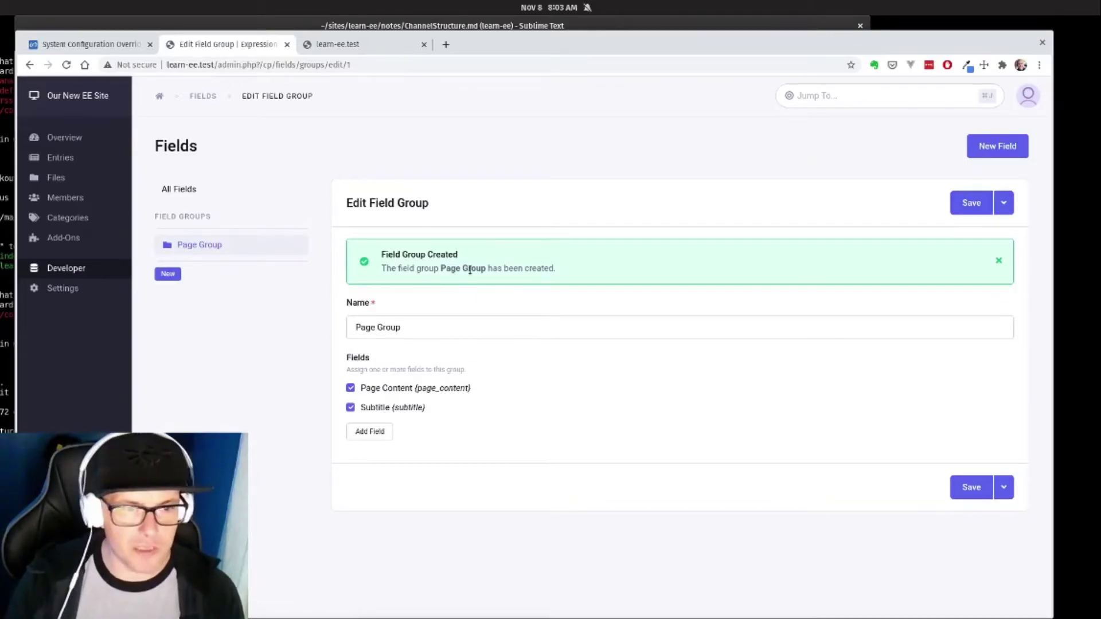
From Developer > Channels, add a new channel named 'Page' with short name page.
mouse_move(76, 268)
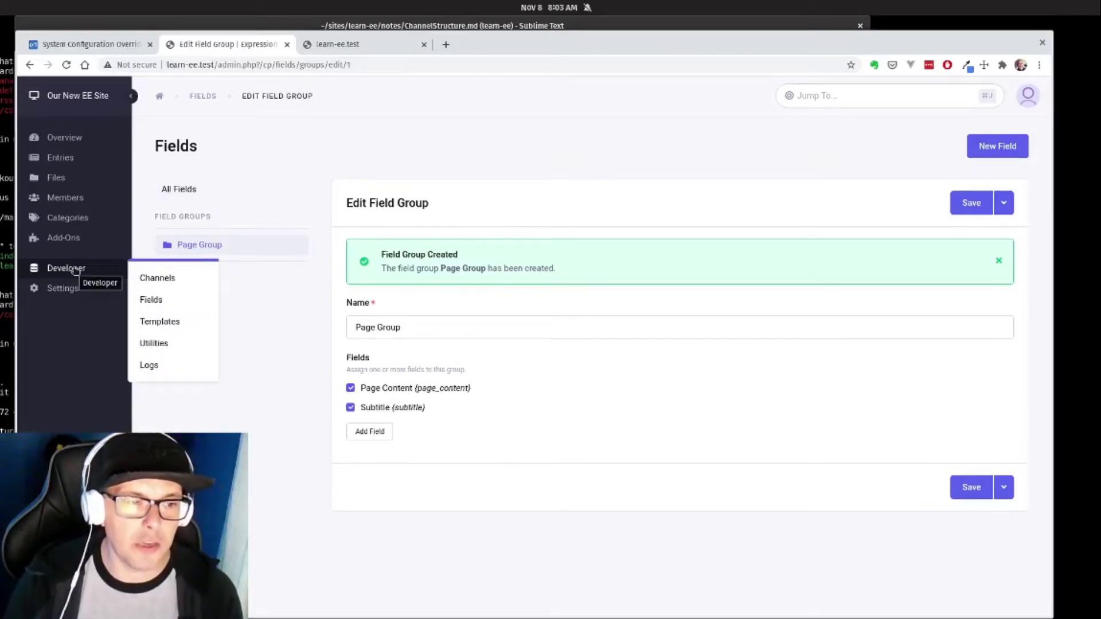
click(153, 279)
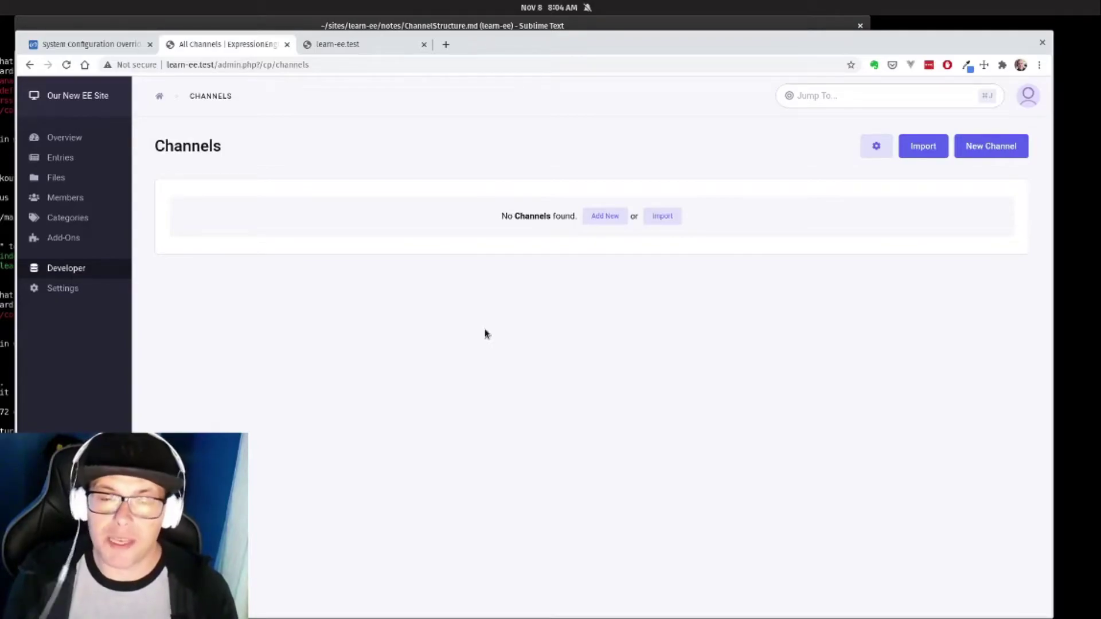
click(611, 215)
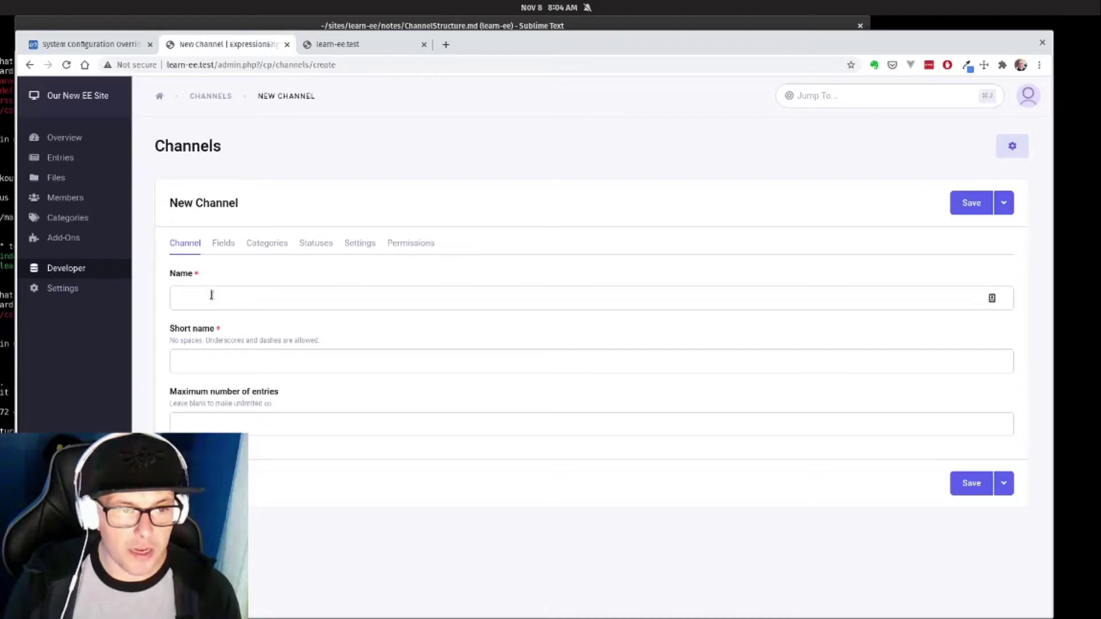
click(211, 295)
text(Page)
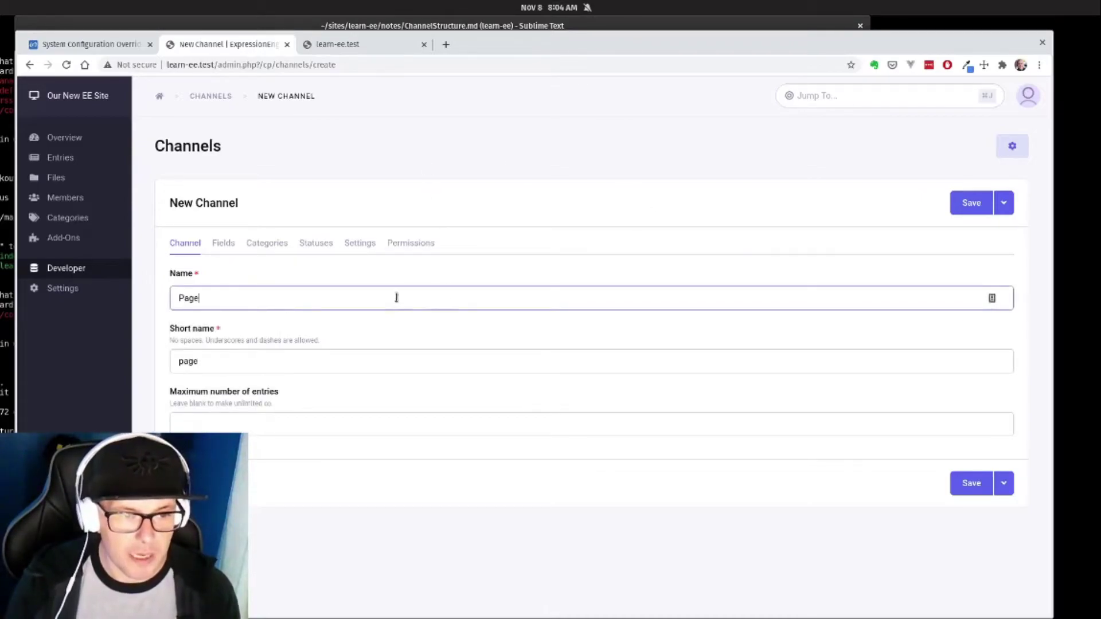
key(Tab)
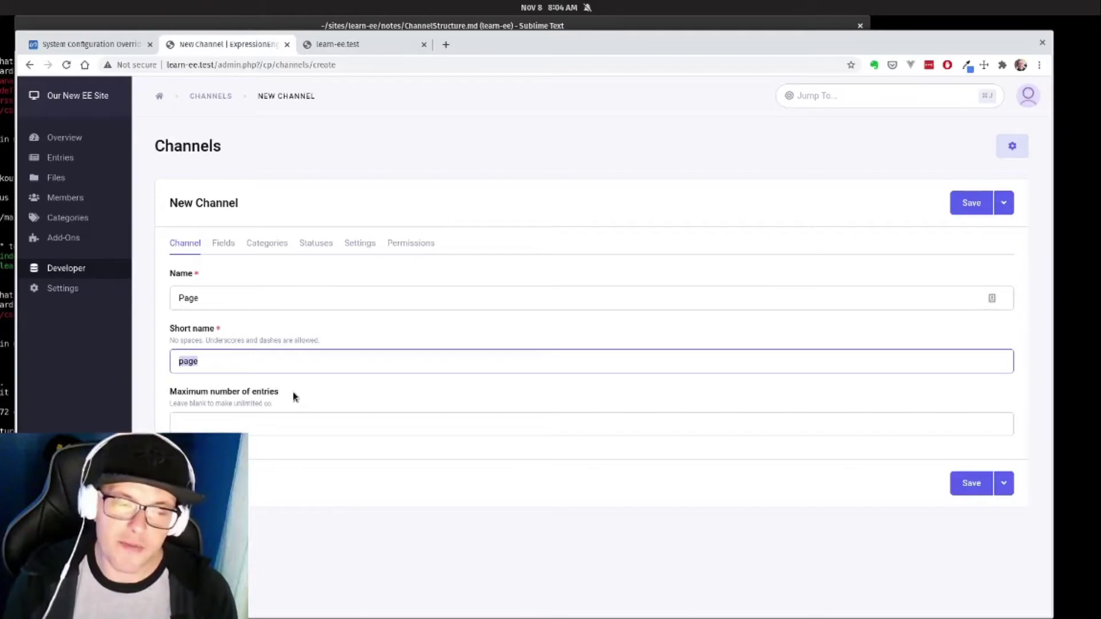
click(309, 412)
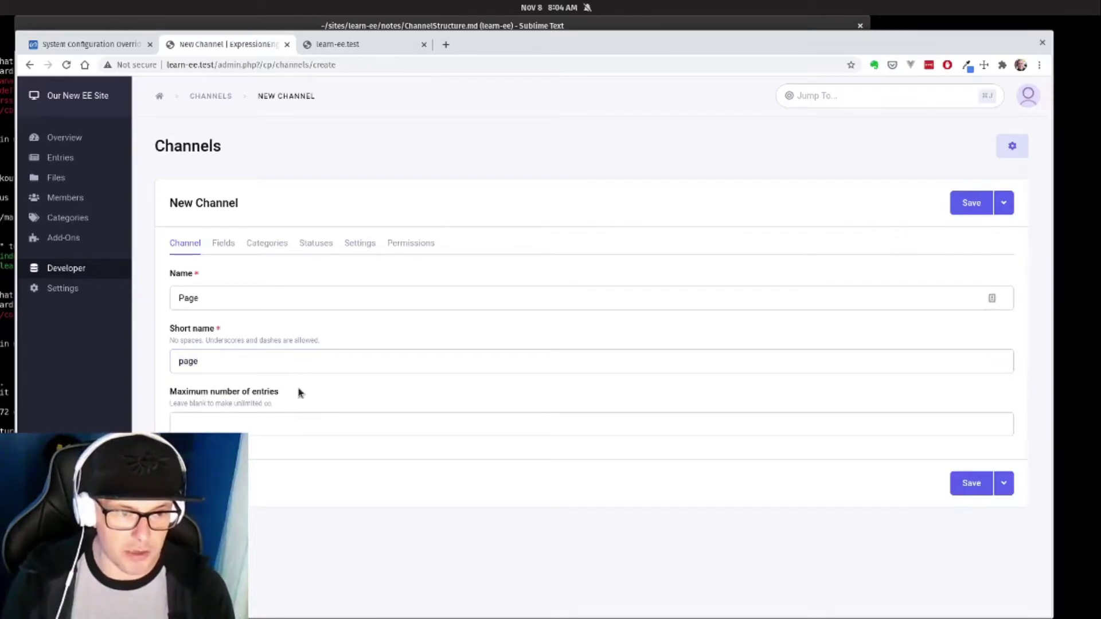
Tick Page Group as the Page channel's field group, then check its empty Categories.
click(226, 243)
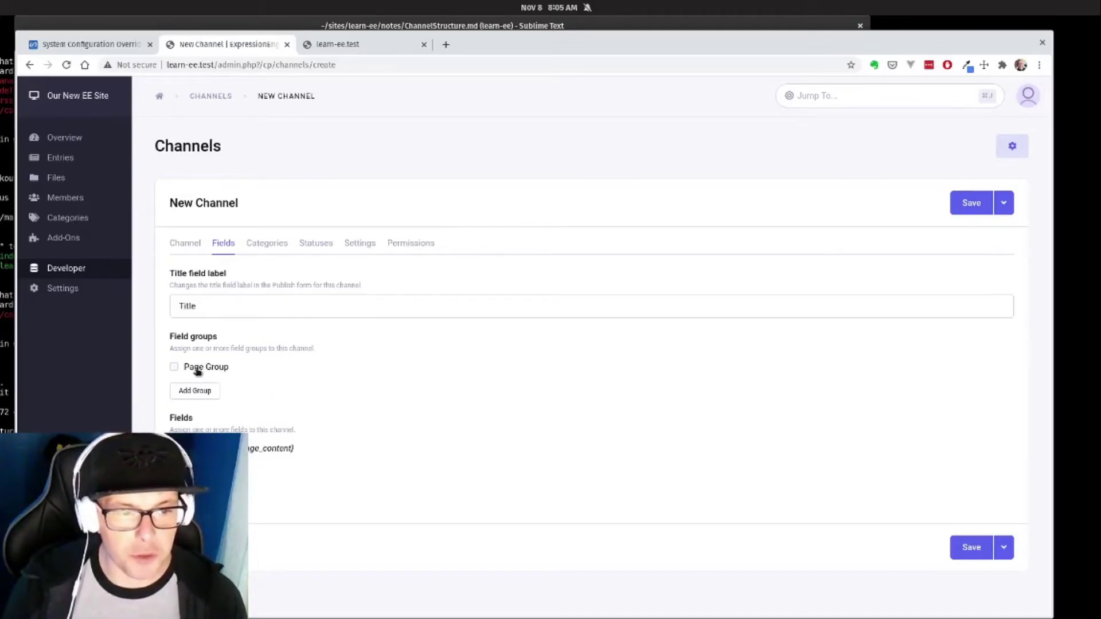
click(197, 370)
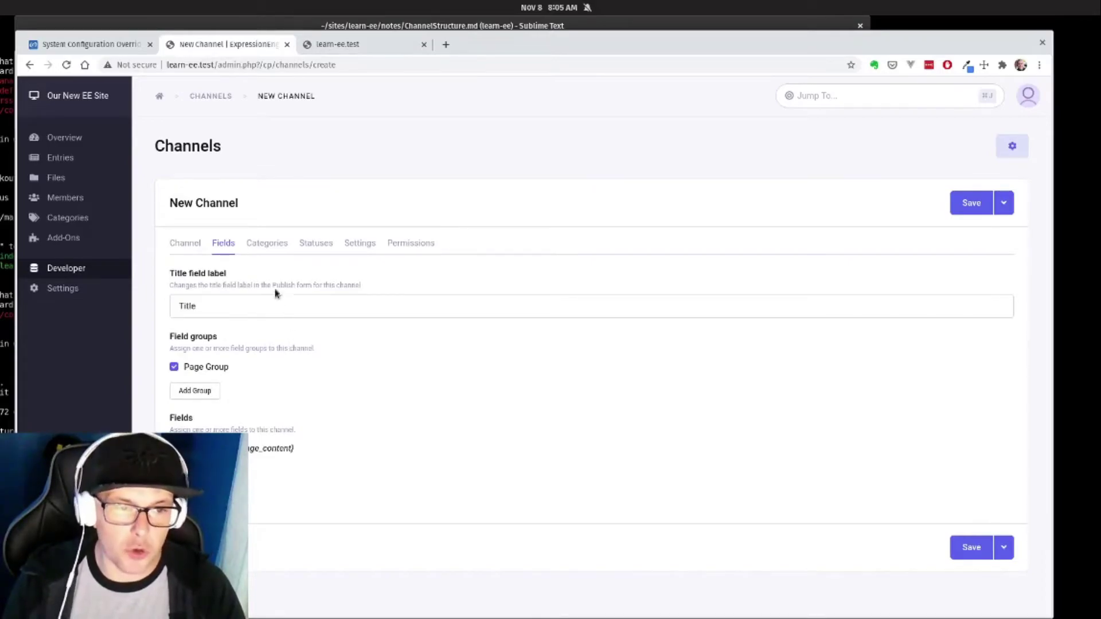
click(268, 247)
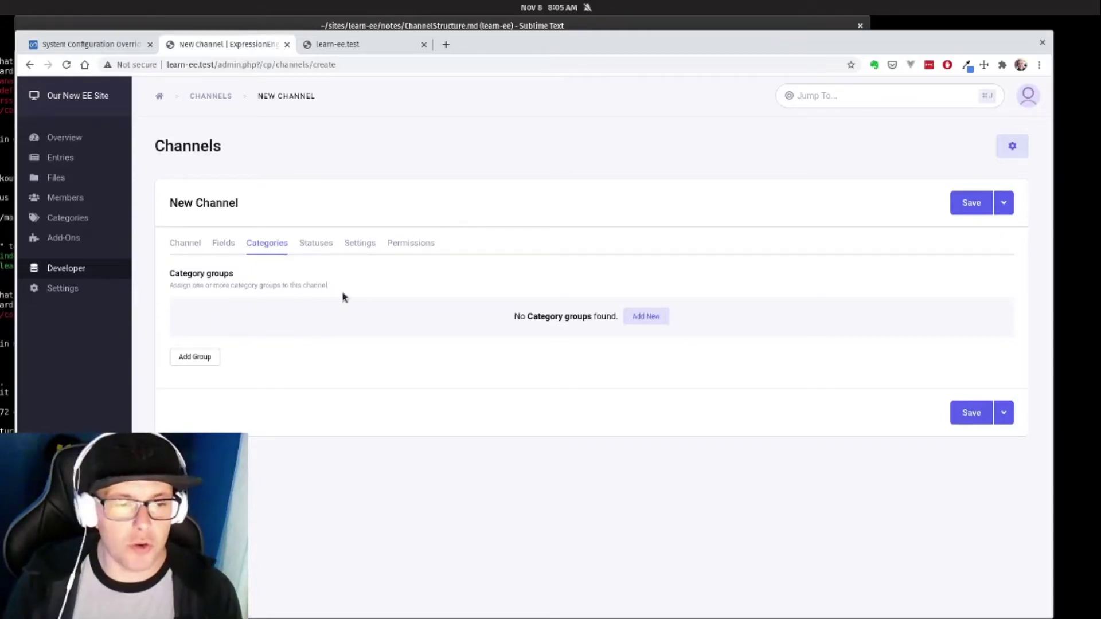
Glance at the channel's statuses, then switch off Allow comments in its Settings.
click(320, 243)
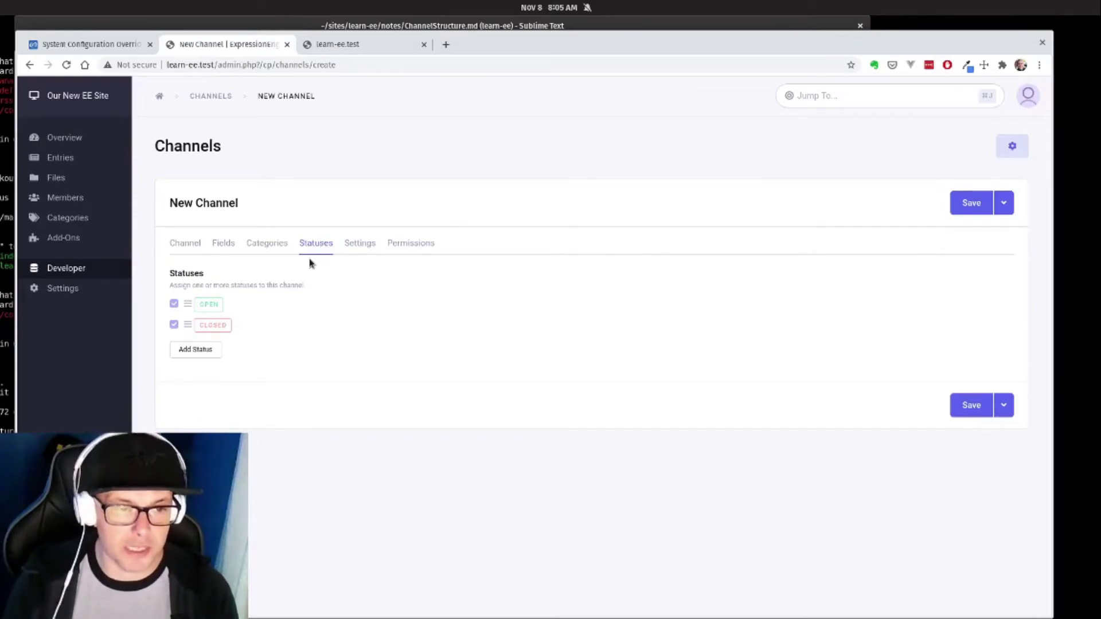
click(359, 244)
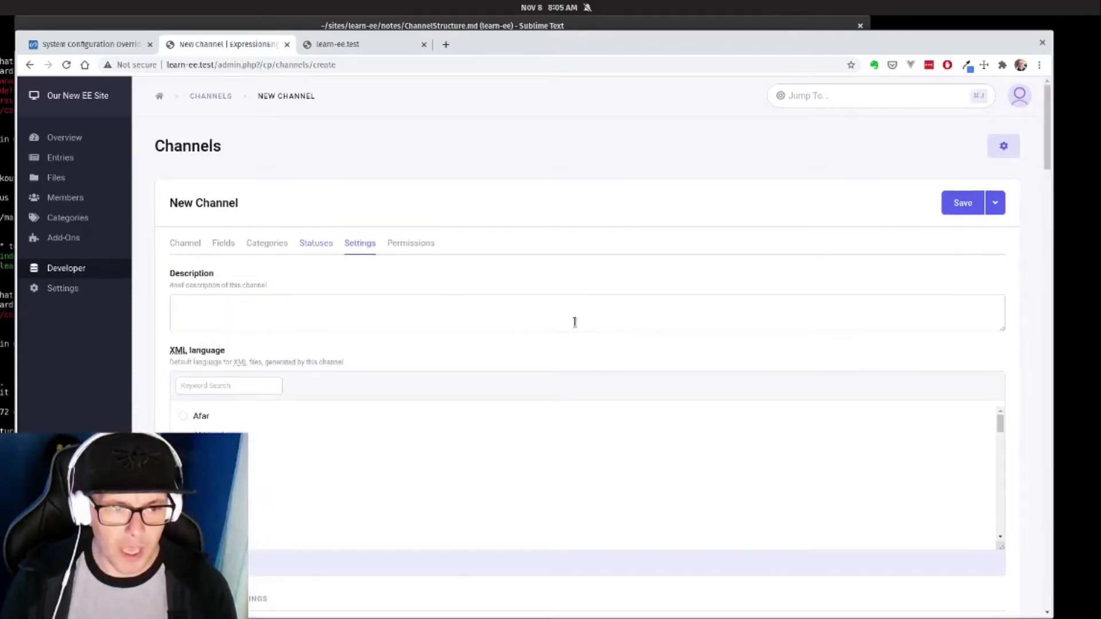
scroll(566, 355, down, 5)
scroll(566, 374, down, 1)
scroll(1020, 389, down, 6)
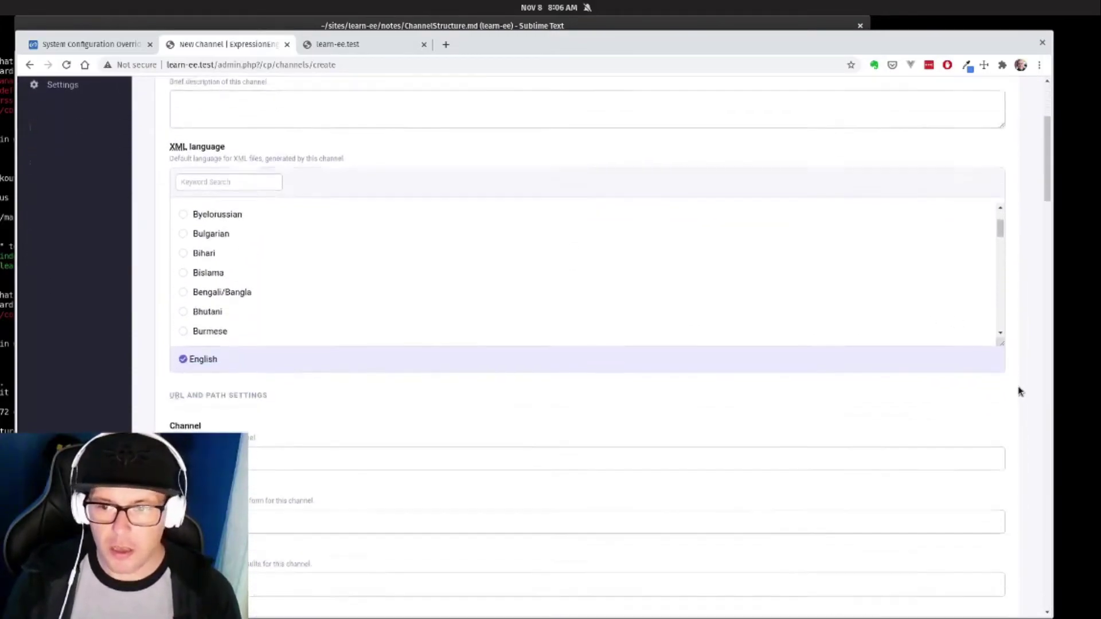
scroll(988, 413, down, 7)
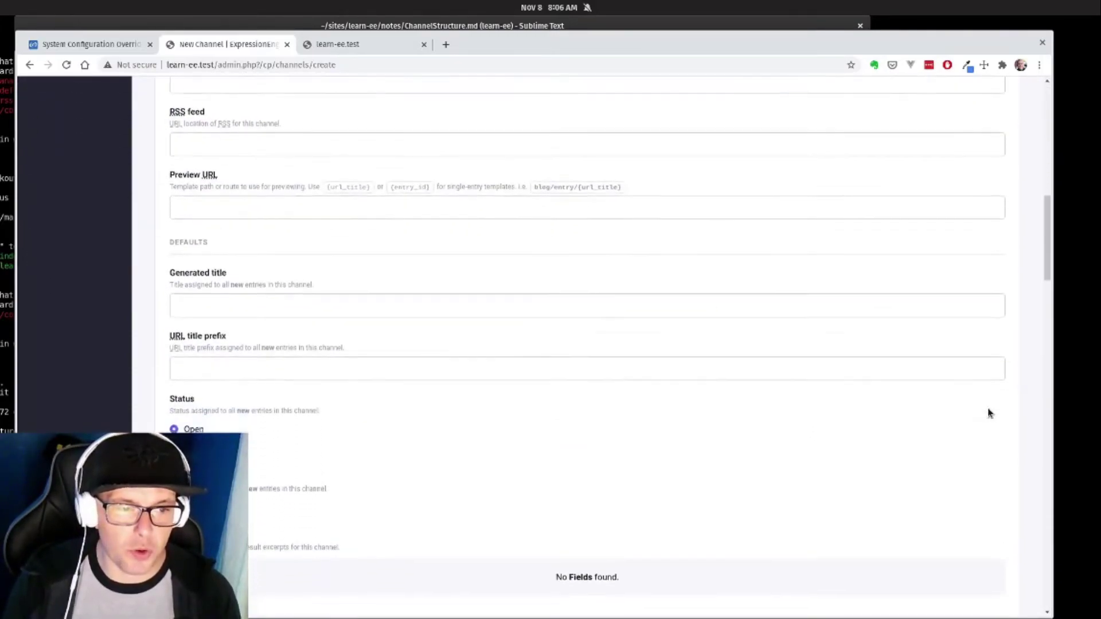
scroll(989, 411, down, 5)
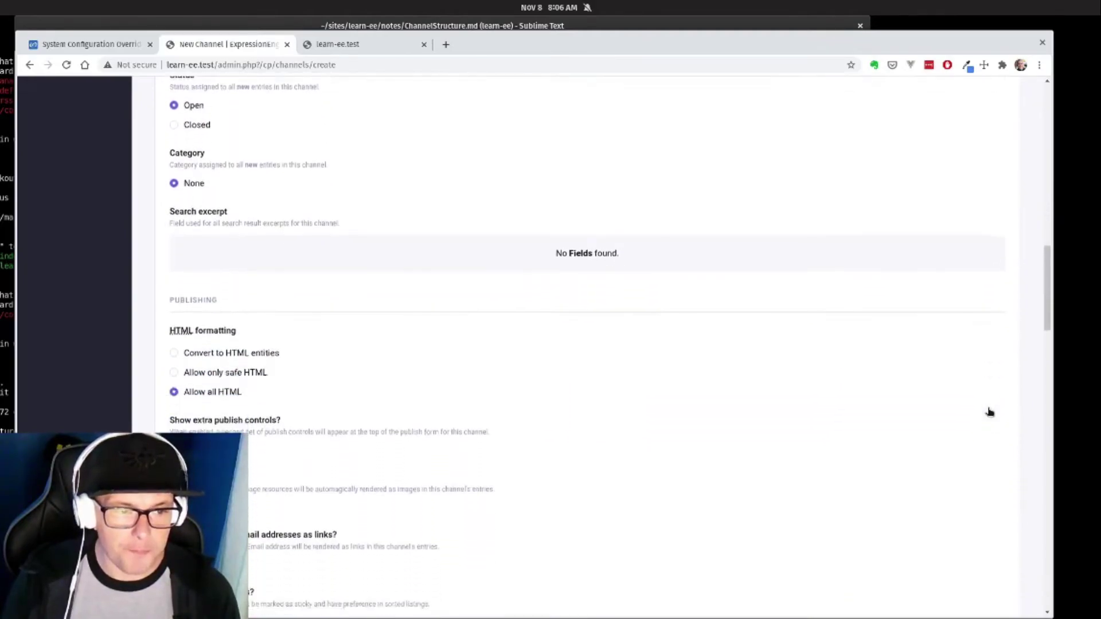
scroll(989, 412, down, 7)
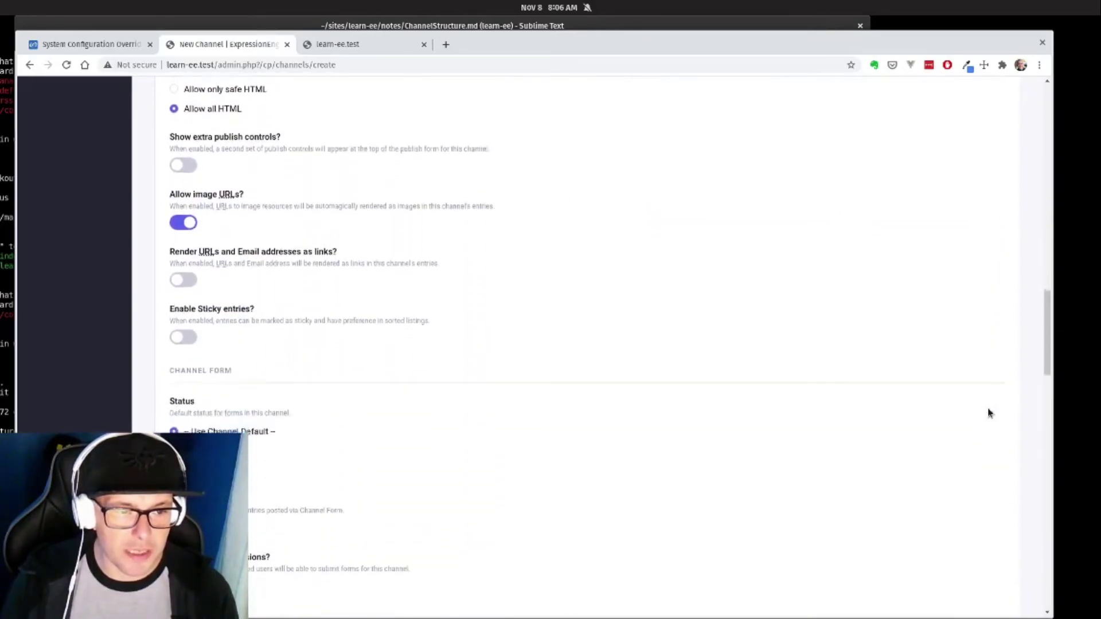
scroll(988, 413, down, 6)
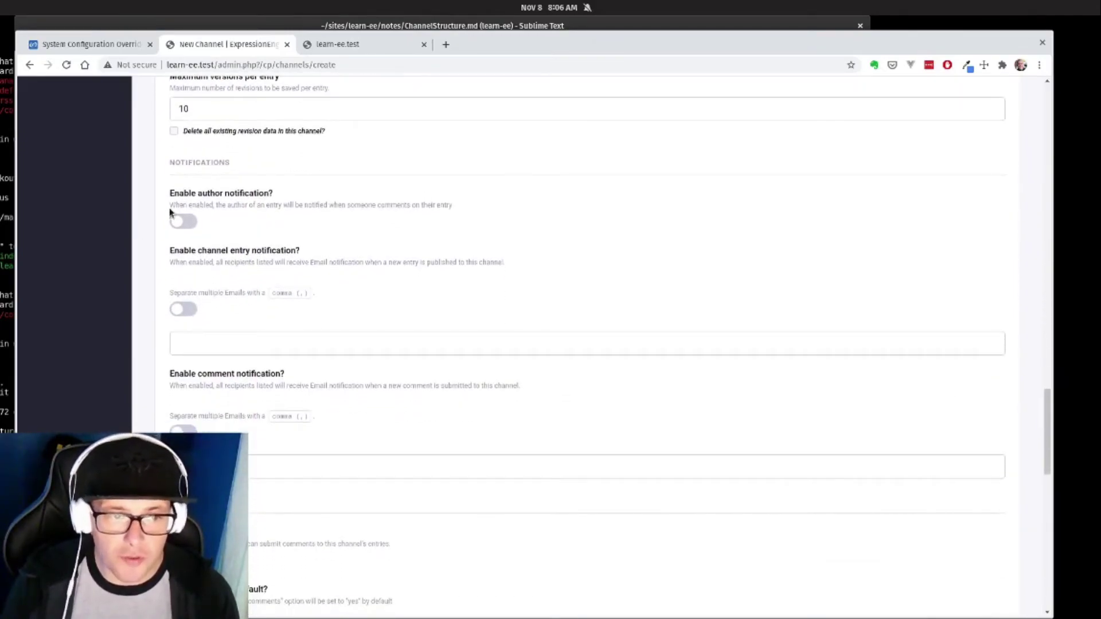
scroll(795, 236, down, 1)
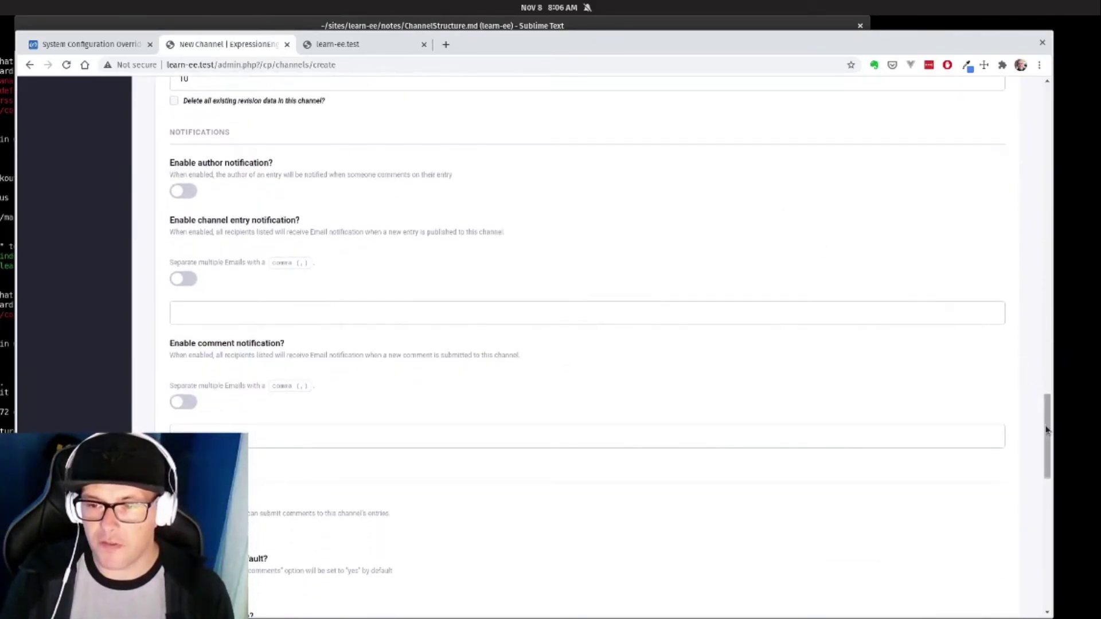
drag(1047, 425, 1039, 467)
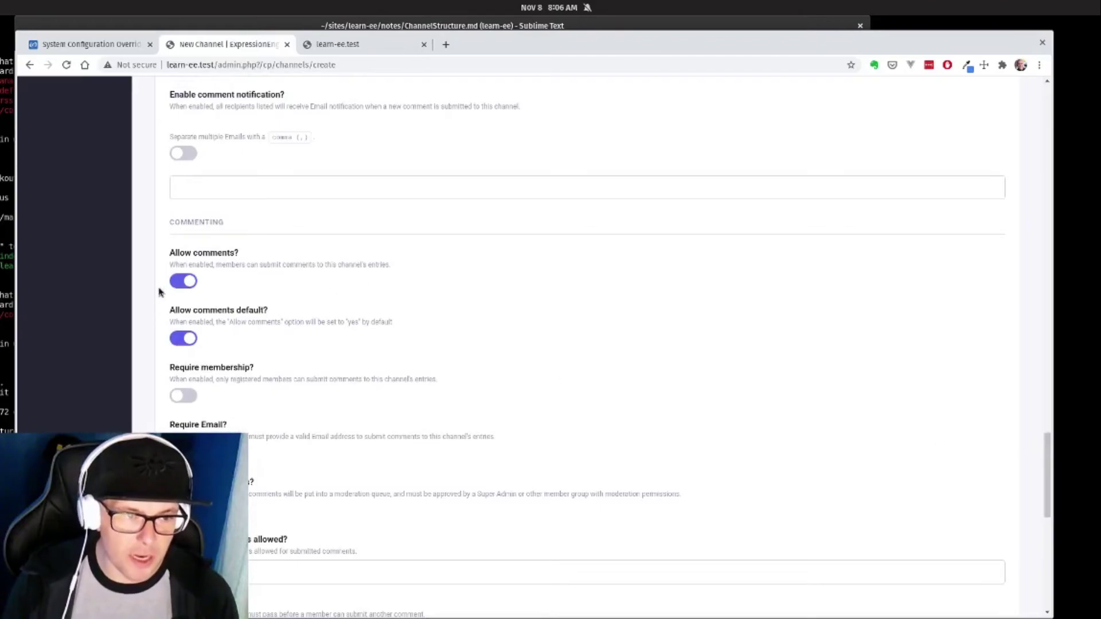
click(183, 282)
Review the Page channel's role permissions and return to its Channel name tab.
scroll(619, 389, down, 3)
scroll(919, 386, down, 4)
scroll(1043, 513, down, 2)
drag(1043, 514, 986, 47)
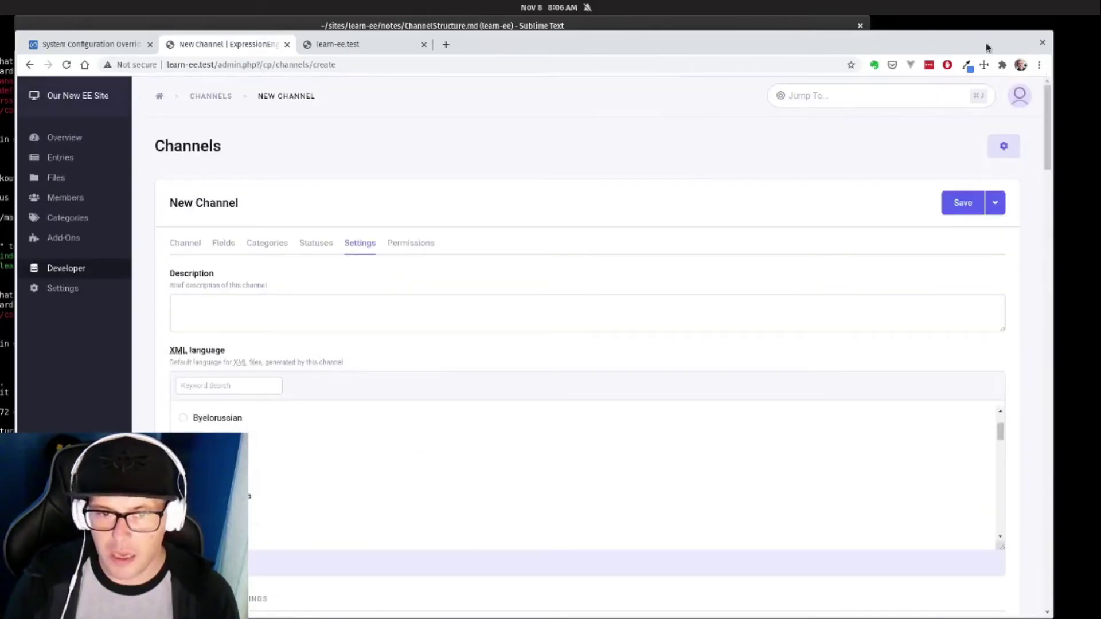
click(402, 243)
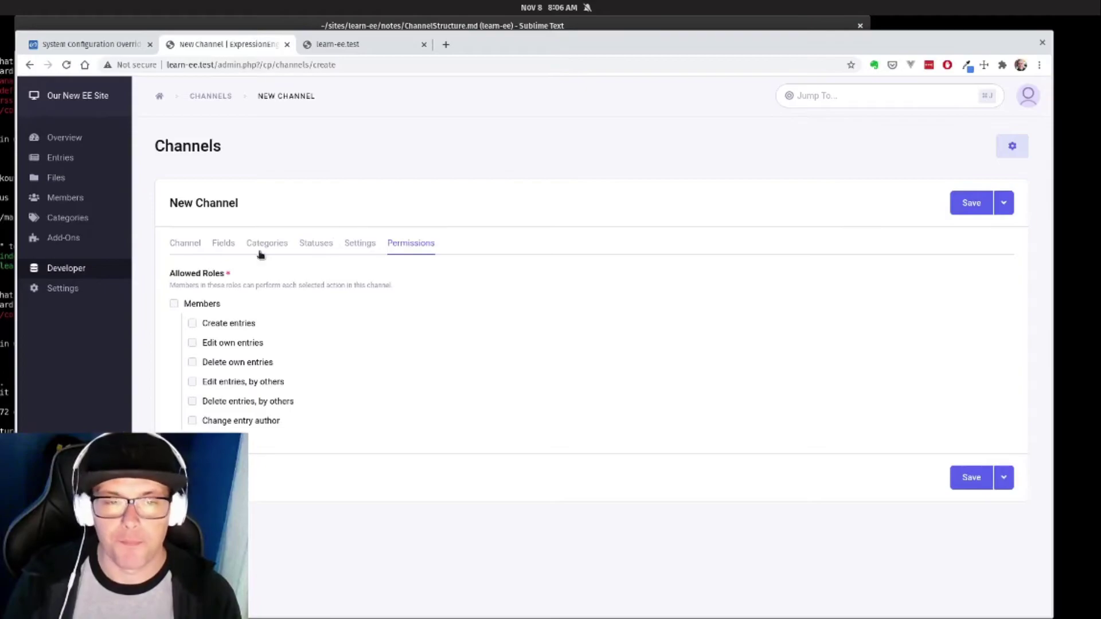
click(192, 247)
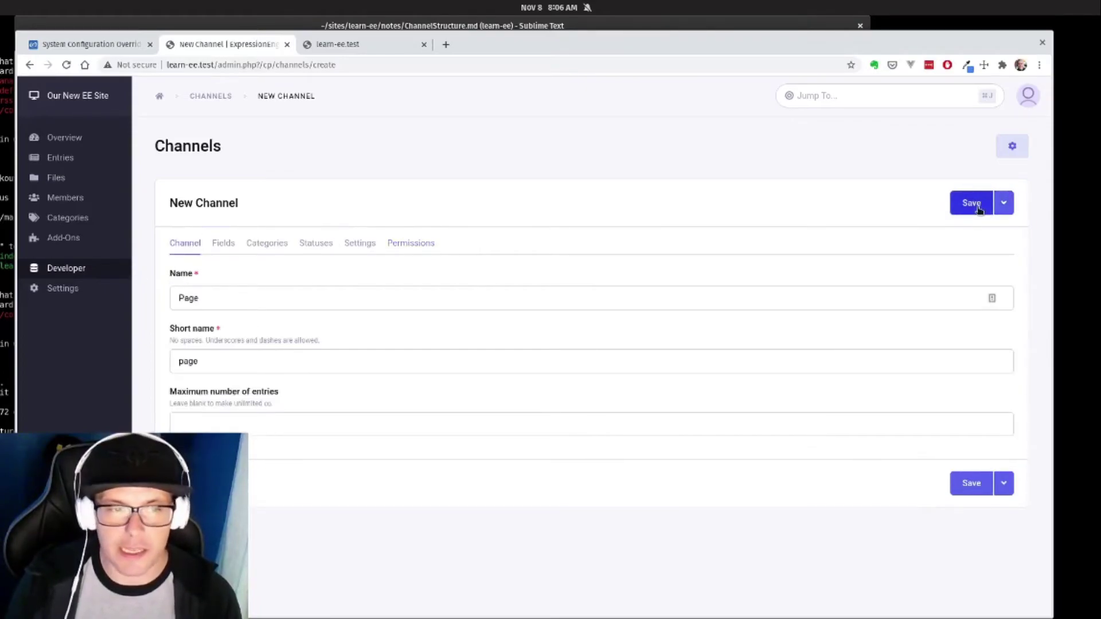
Save the Page channel and open its still-empty list of Page entries.
click(979, 210)
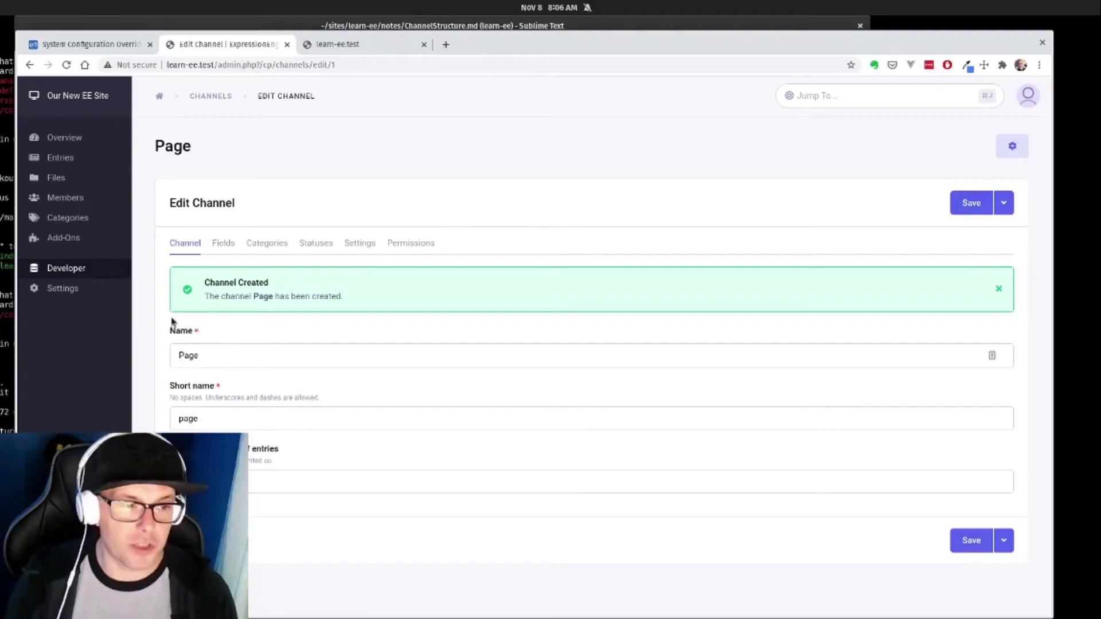
mouse_move(55, 161)
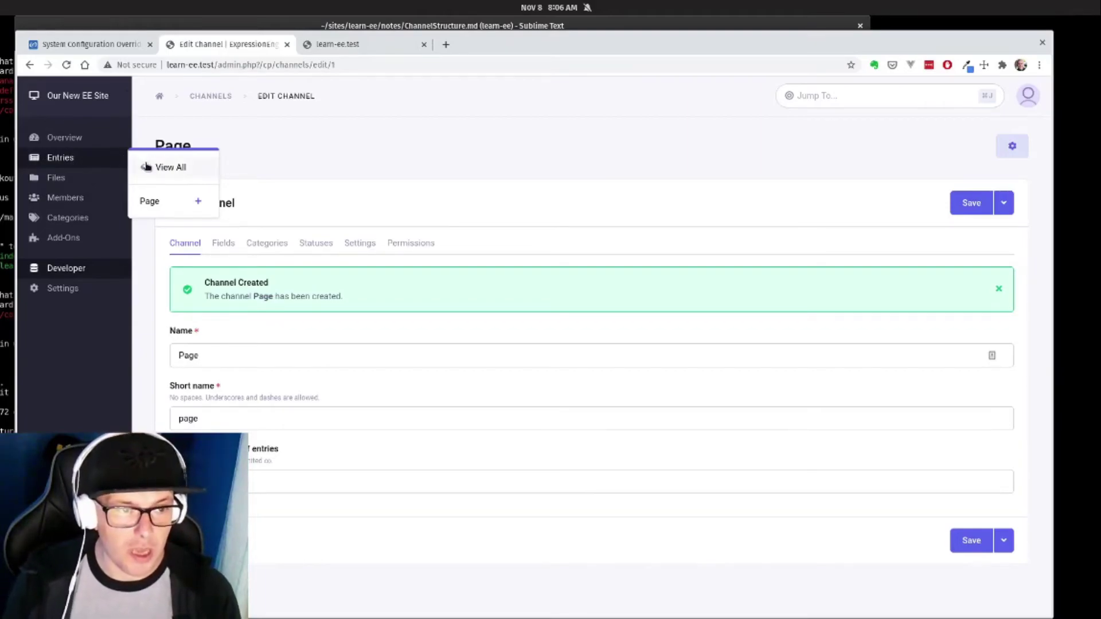
click(150, 201)
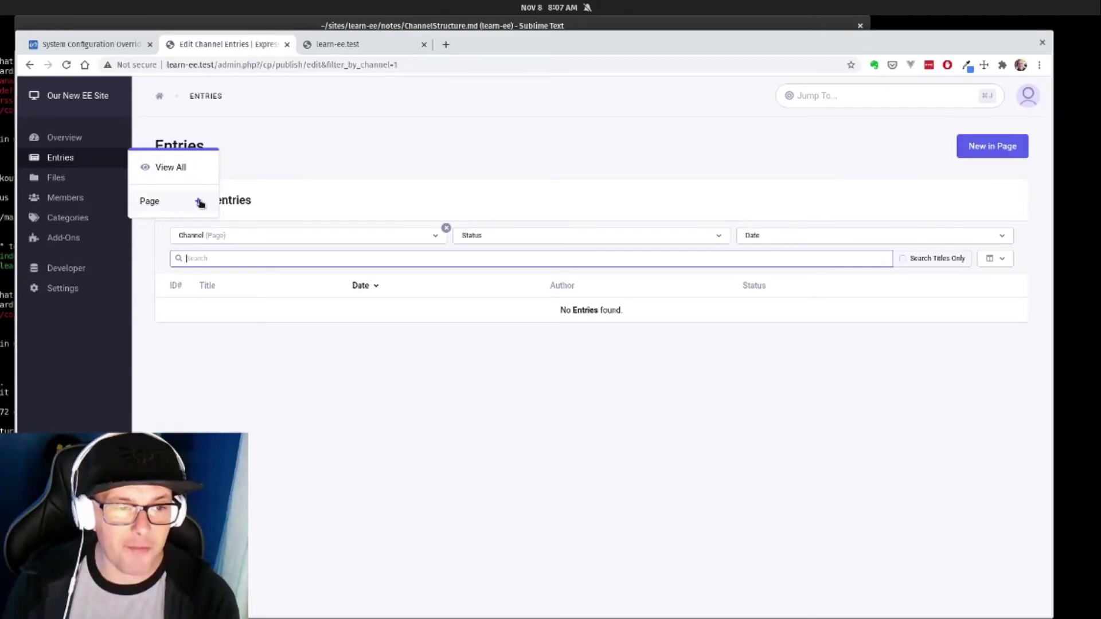
Create a Page entry 'Homepage', subtitle 'Welcome to our site!', with body text praising ExpressionEngine.
click(974, 150)
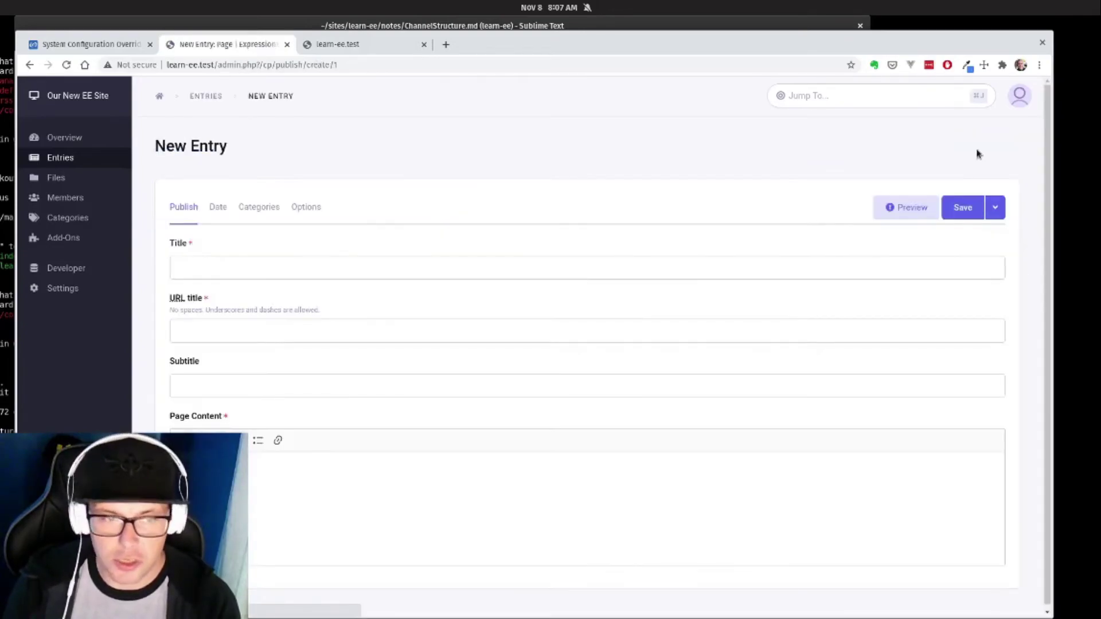
click(293, 276)
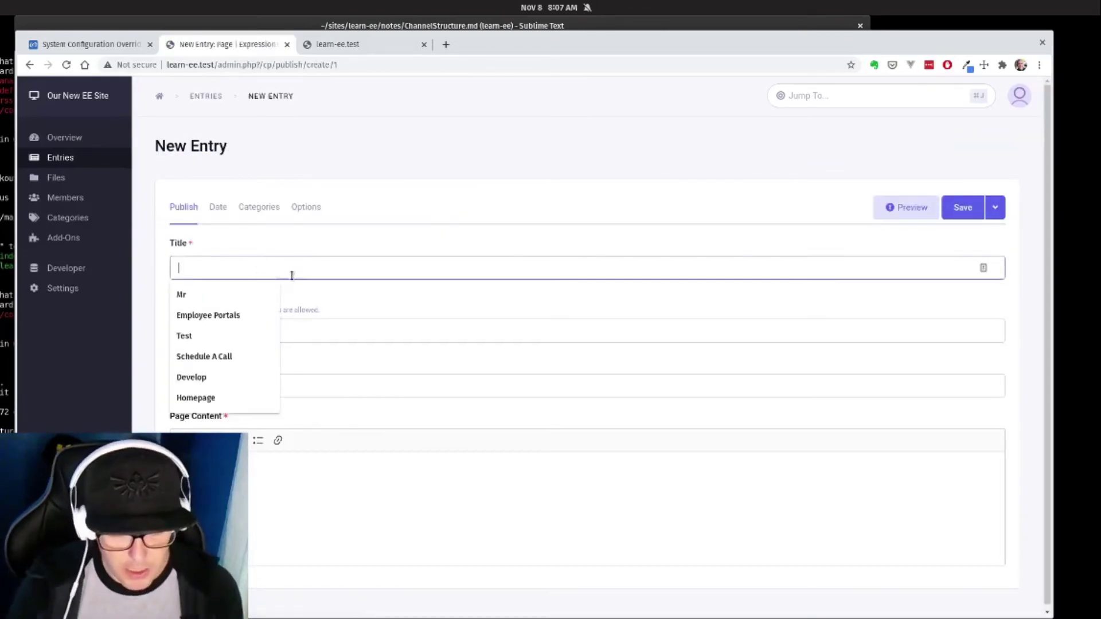
text(Homepage)
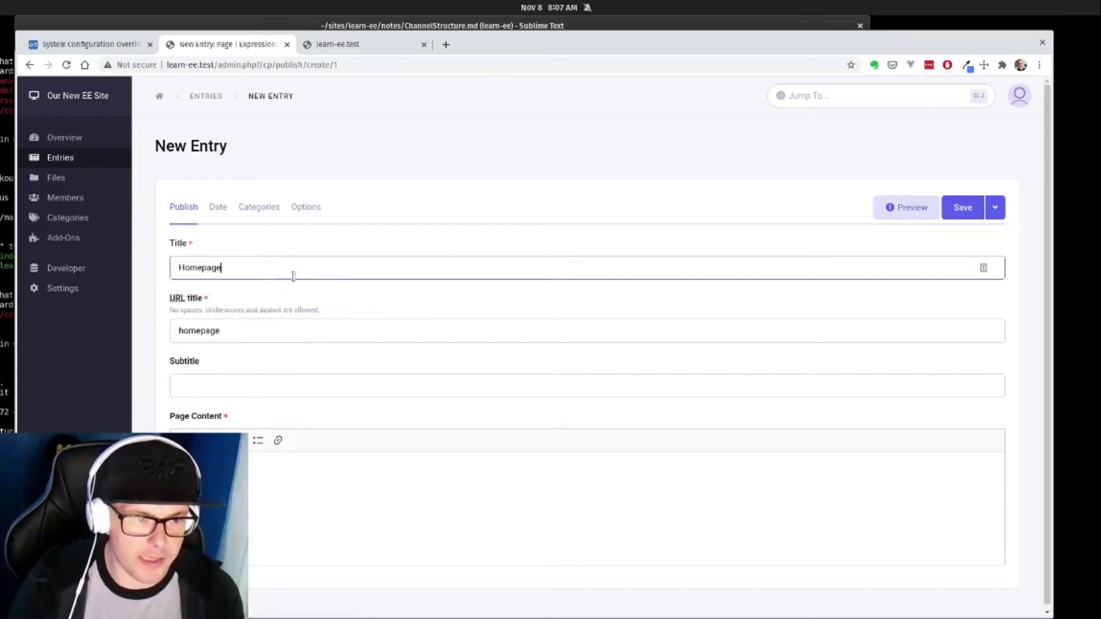
key(Tab)
key(Tab)
text(Wel)
key(Down)
key(Tab)
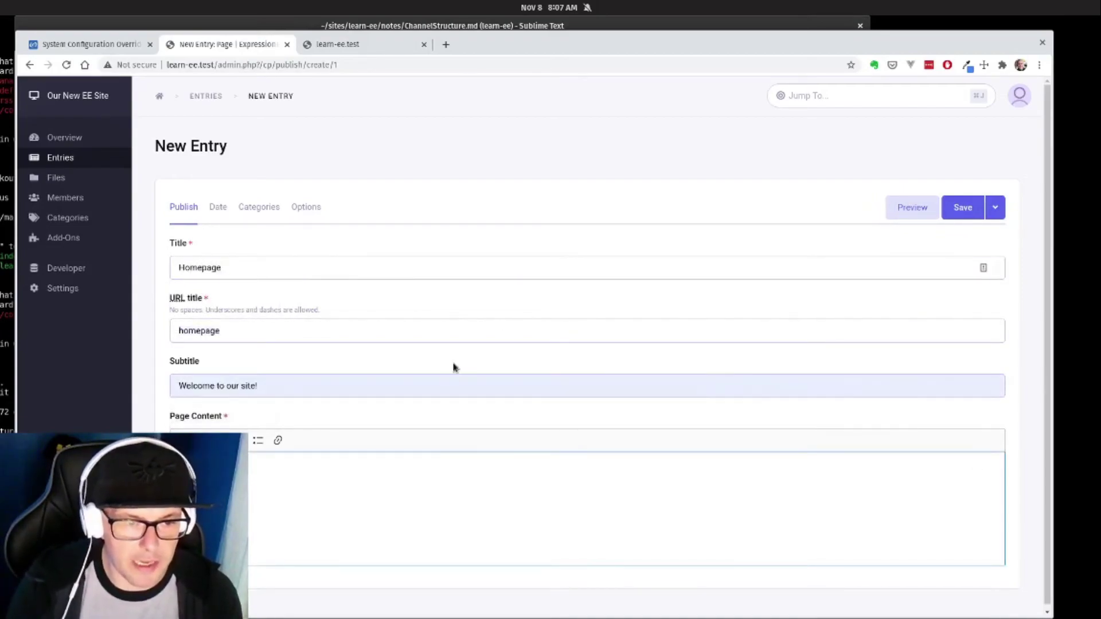
scroll(274, 470, down, 1)
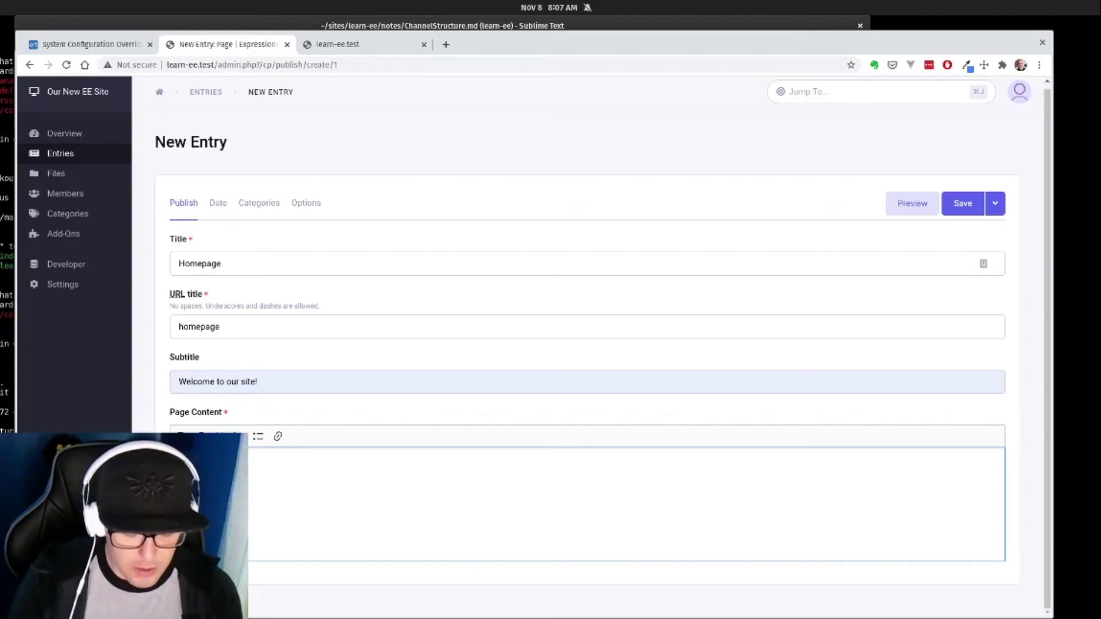
text(with ExpressionEngine! It's awesome!)
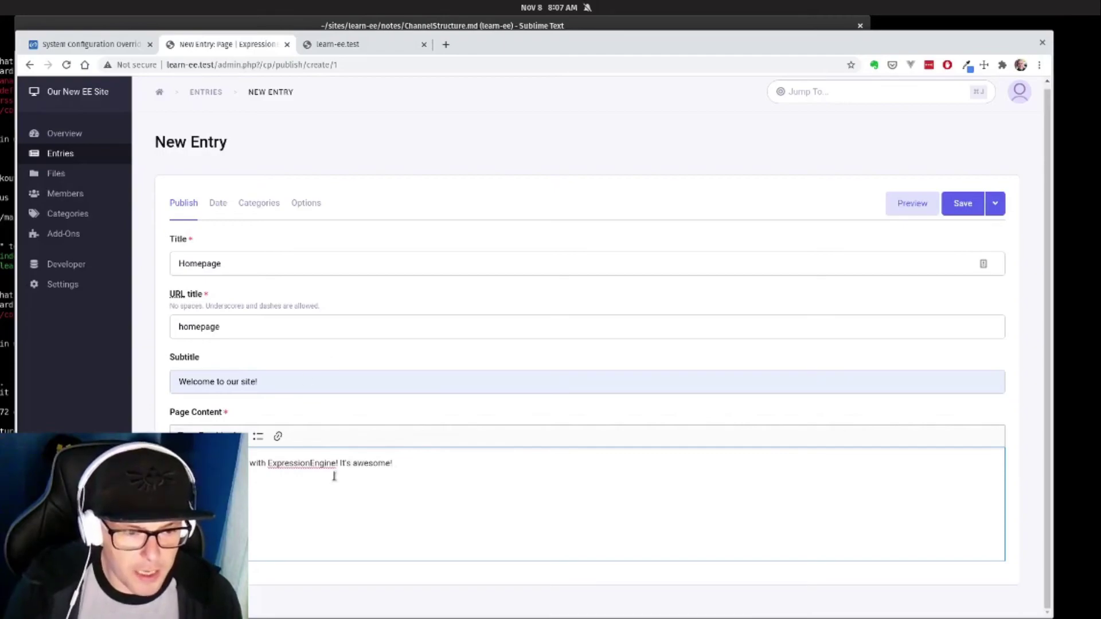
Make the word 'ExpressionEngine' in the content bold.
drag(267, 463, 390, 466)
key(ctrl+b)
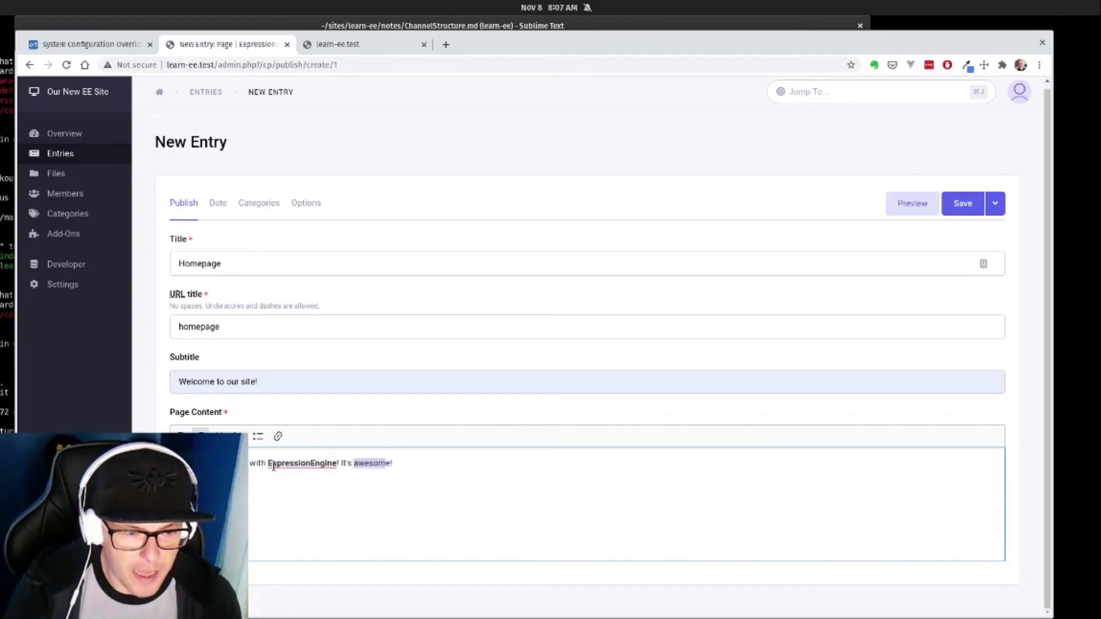
drag(267, 463, 338, 463)
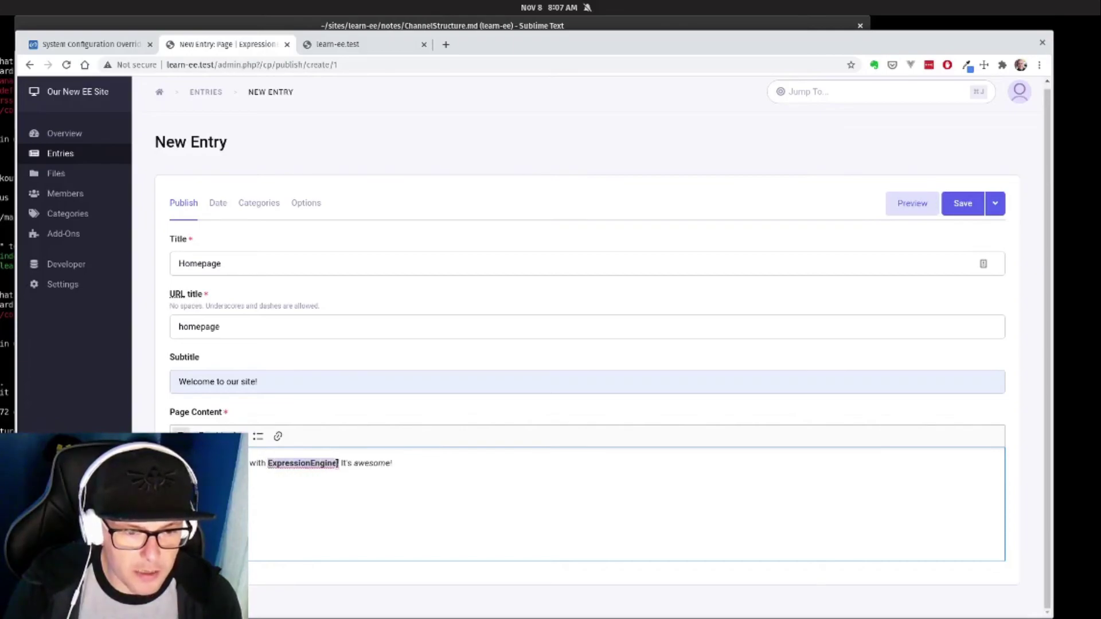
Link 'ExpressionEngine' to expressionengine.com, opening in a new tab, and save the Homepage entry.
click(278, 437)
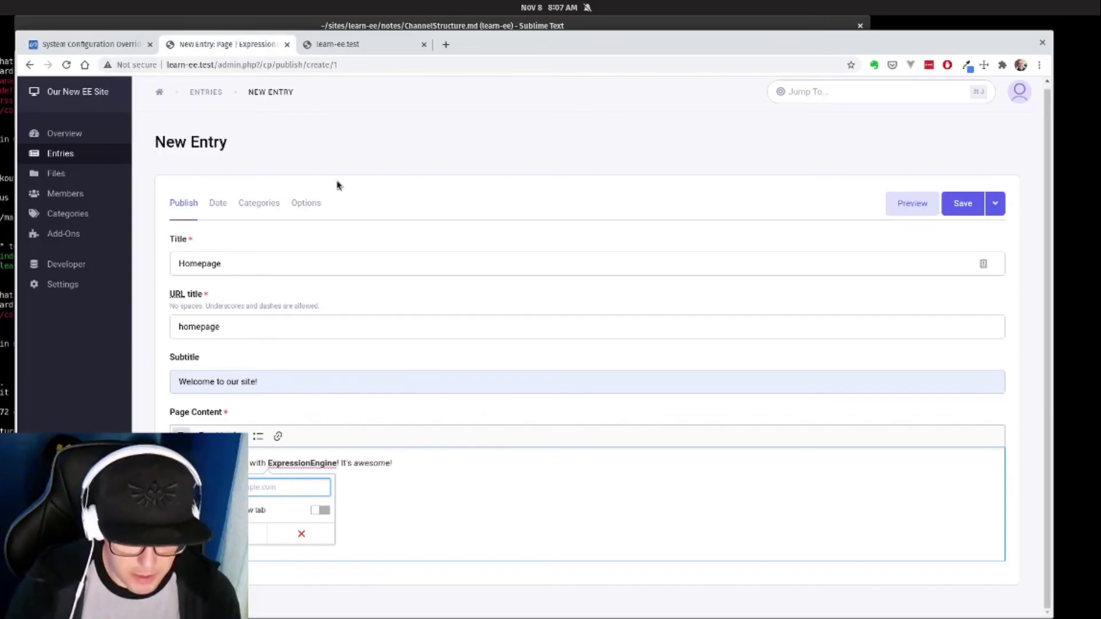
key(alt+Home)
text(expressionengine.com)
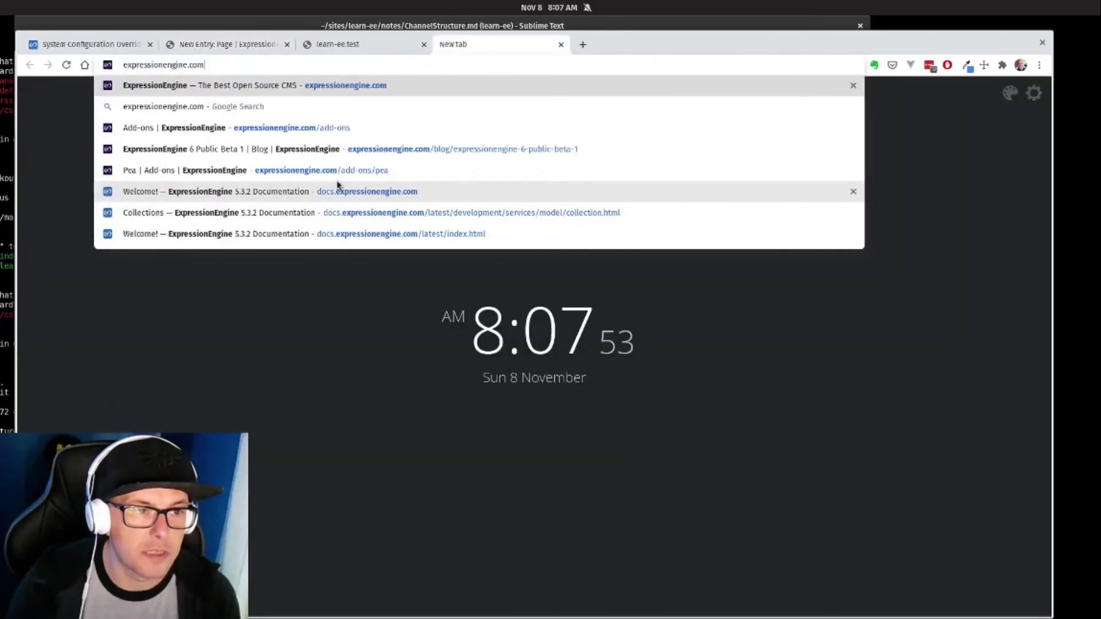
key(ctrl+a)
key(ctrl+c)
key(ctrl+2)
key(ctrl+v)
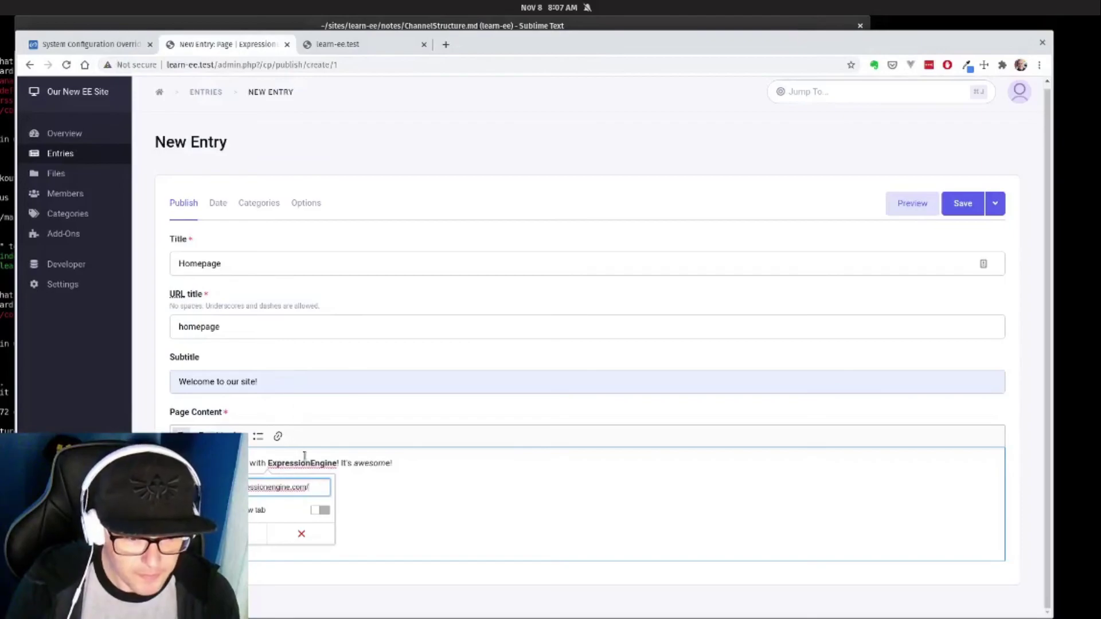
click(321, 510)
click(258, 533)
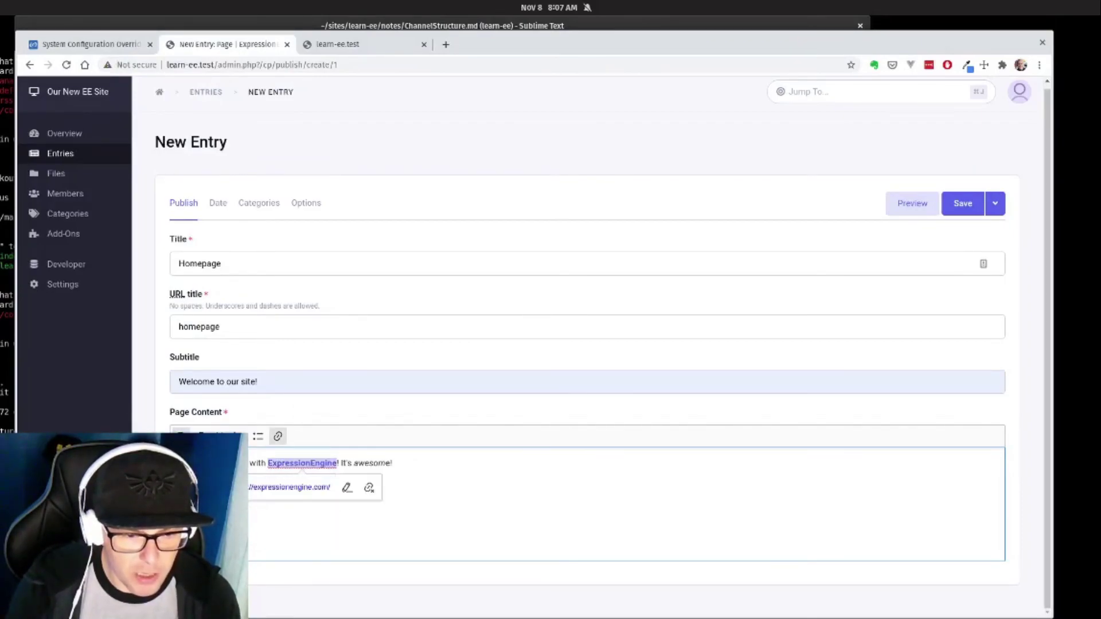
click(373, 533)
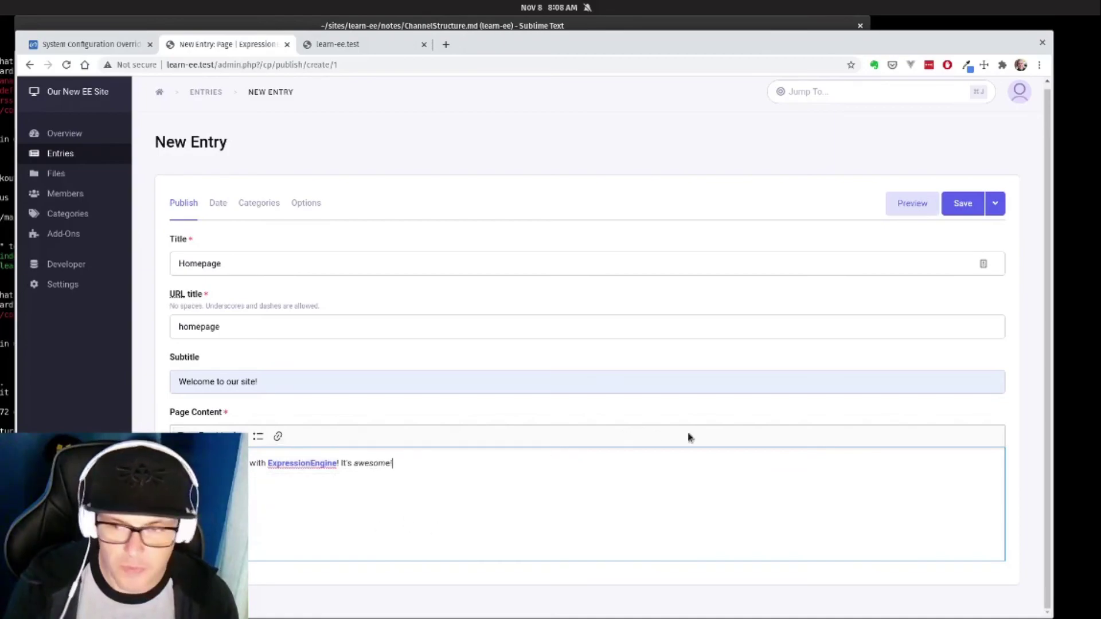
click(963, 203)
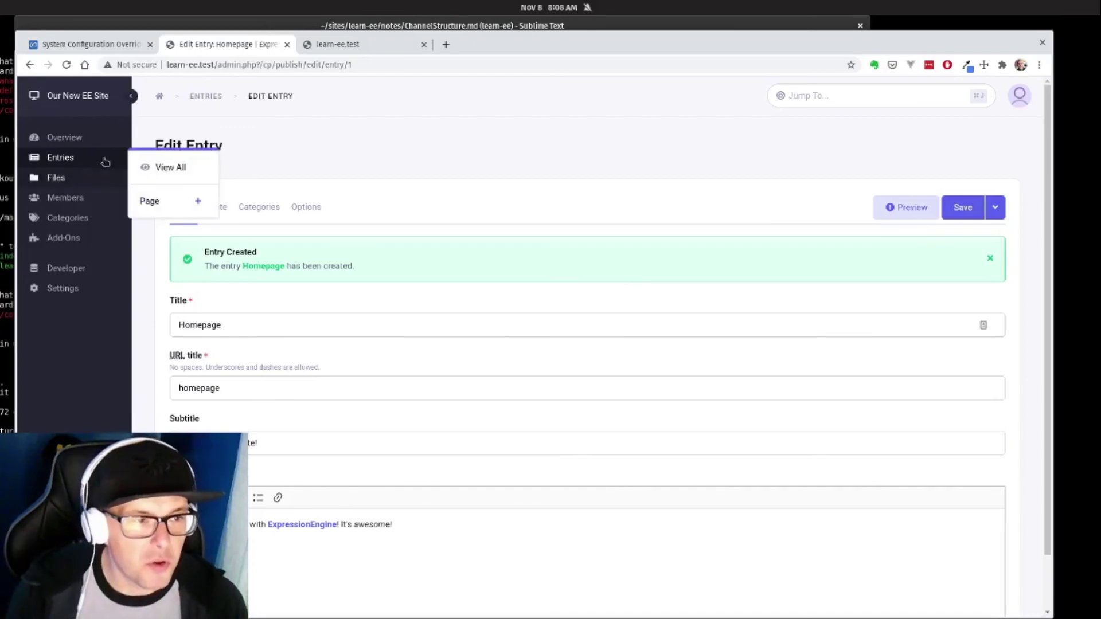
Reload the learn-ee.test front page, which still appears blank.
click(364, 49)
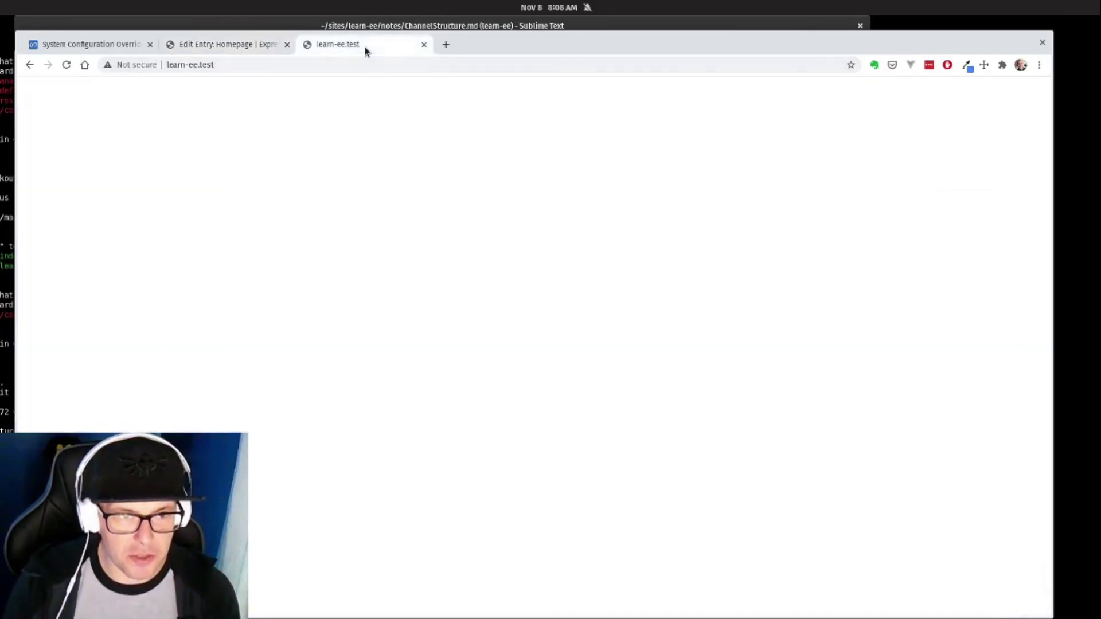
key(ctrl+r)
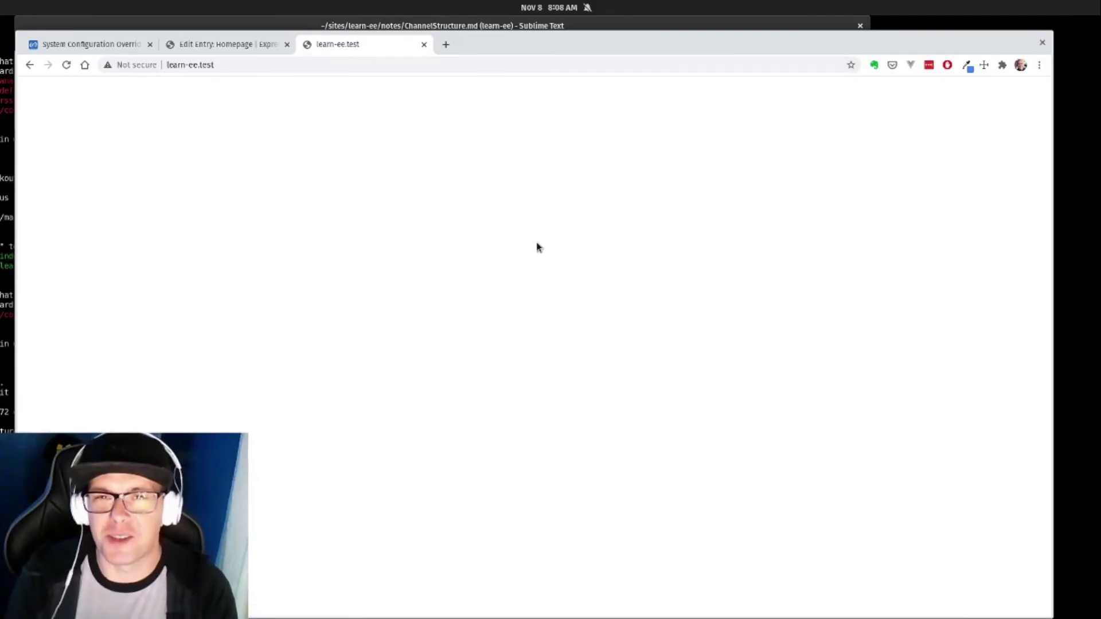
click(220, 44)
click(346, 44)
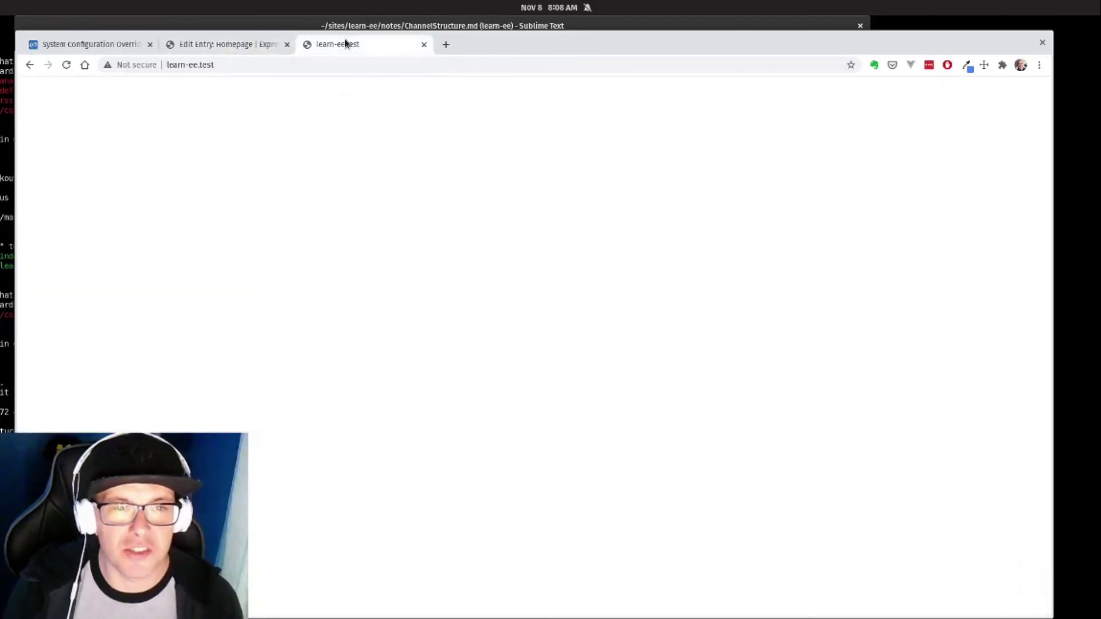